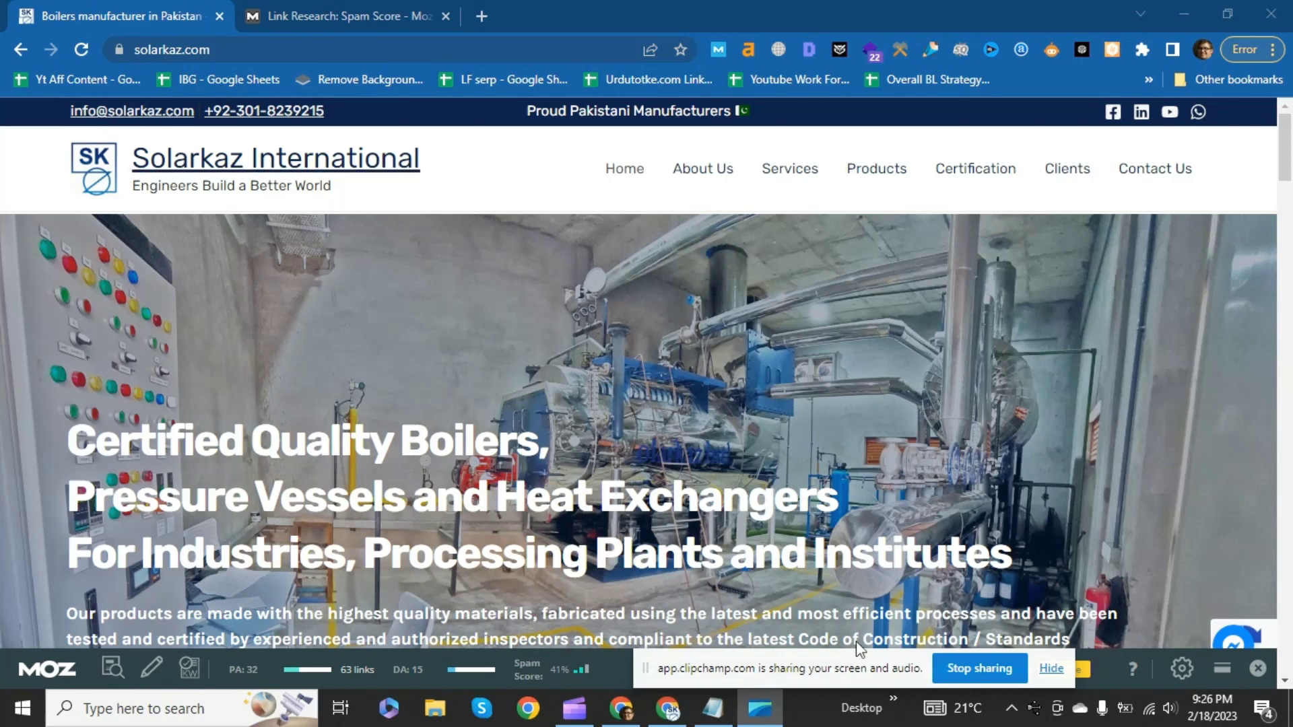
- Open the Moz Spam Score report for solarkaz.com and highlight its overall Spam Score
drag(859, 675, 907, 712)
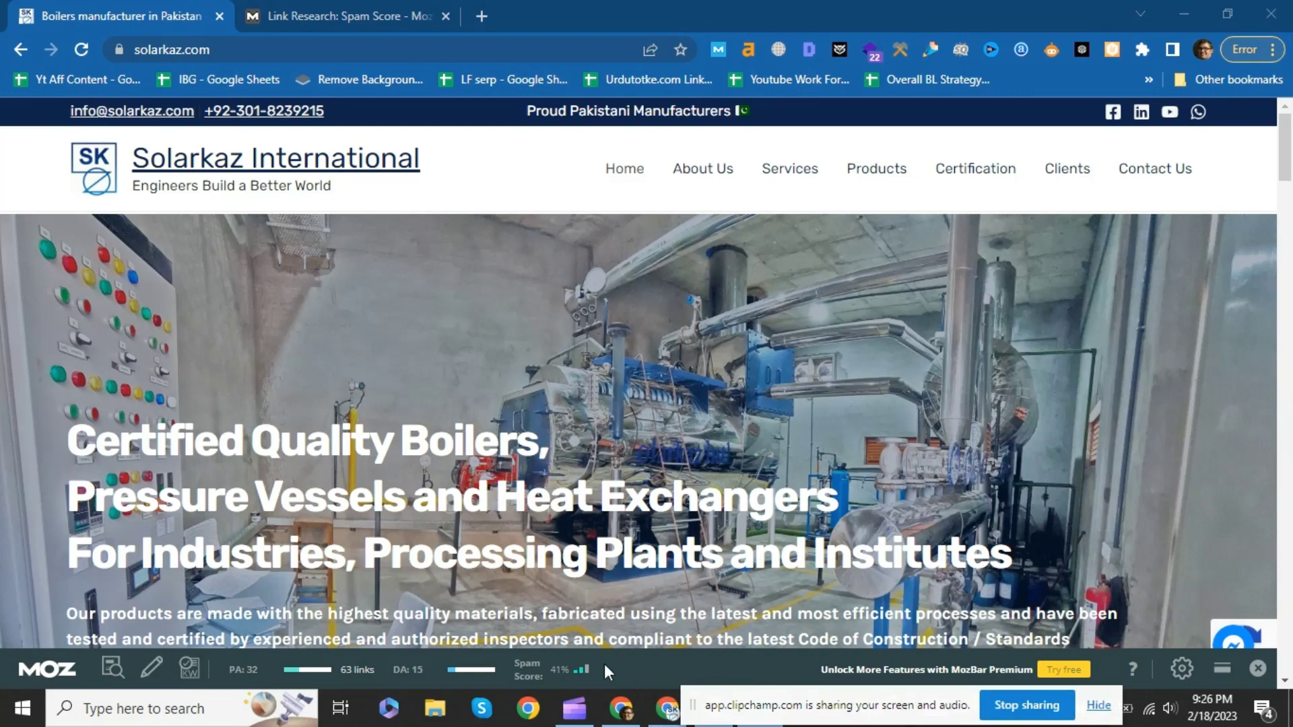
click(298, 10)
scroll(411, 229, up, 10)
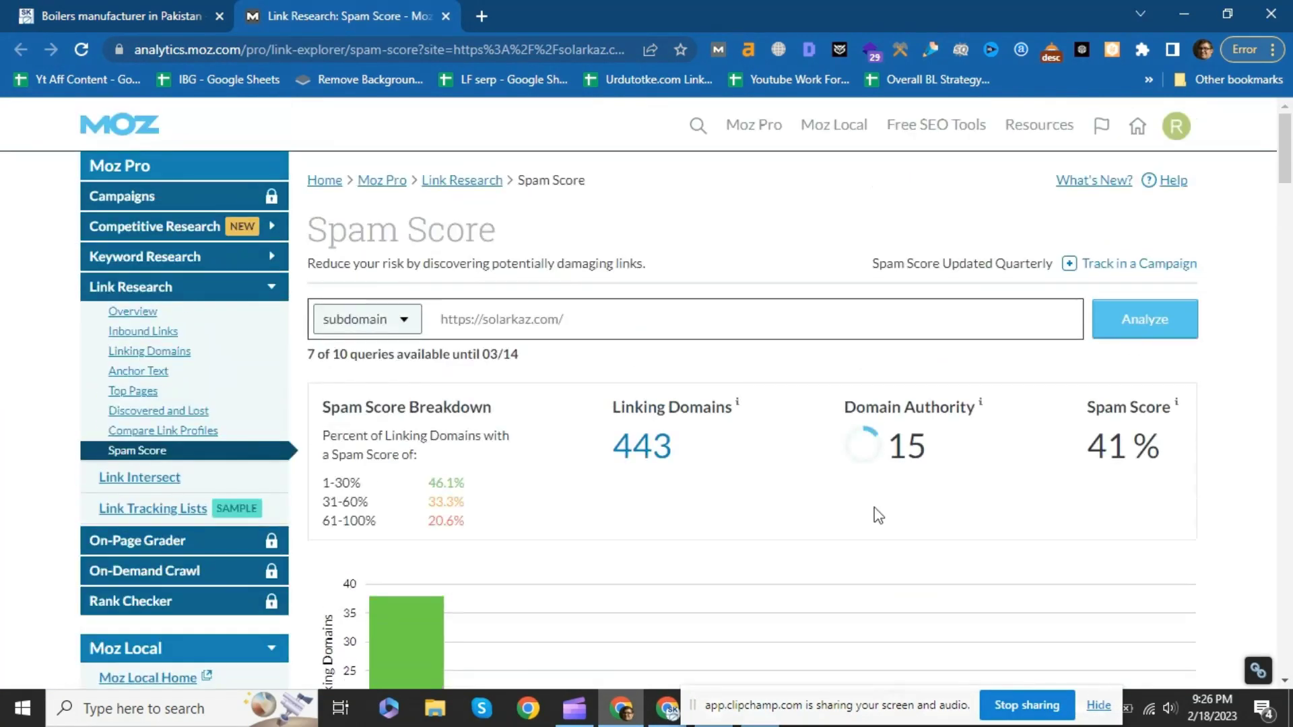
drag(1165, 453, 1079, 449)
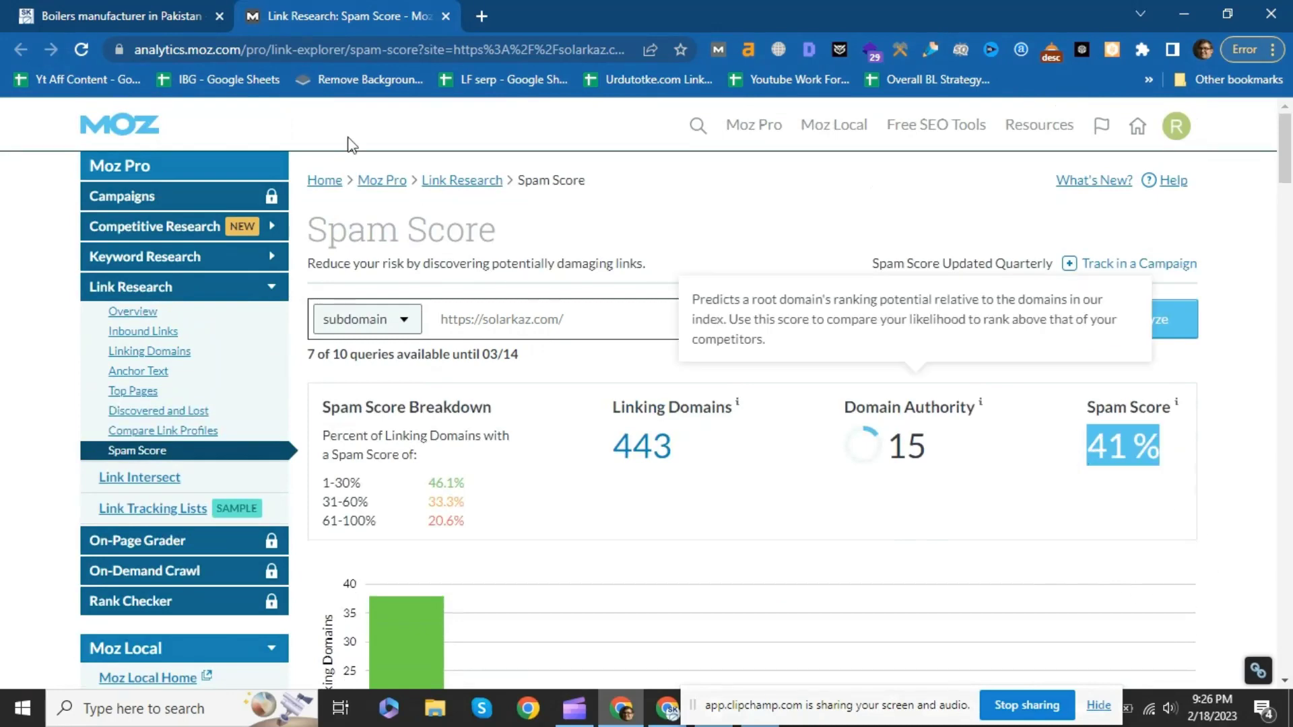
- Return to the solarkaz.com home page and check its Domain Authority and Spam Score in MozBar
click(125, 10)
scroll(588, 462, down, 4)
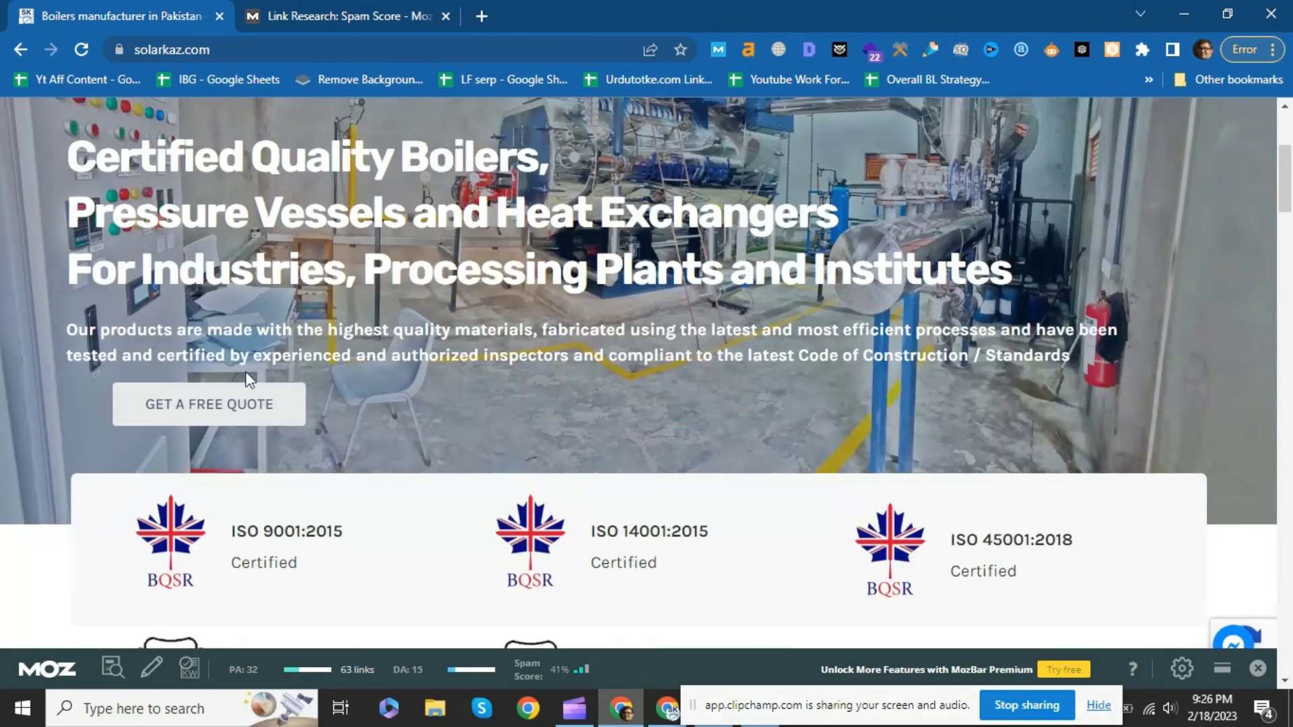
scroll(249, 379, down, 2)
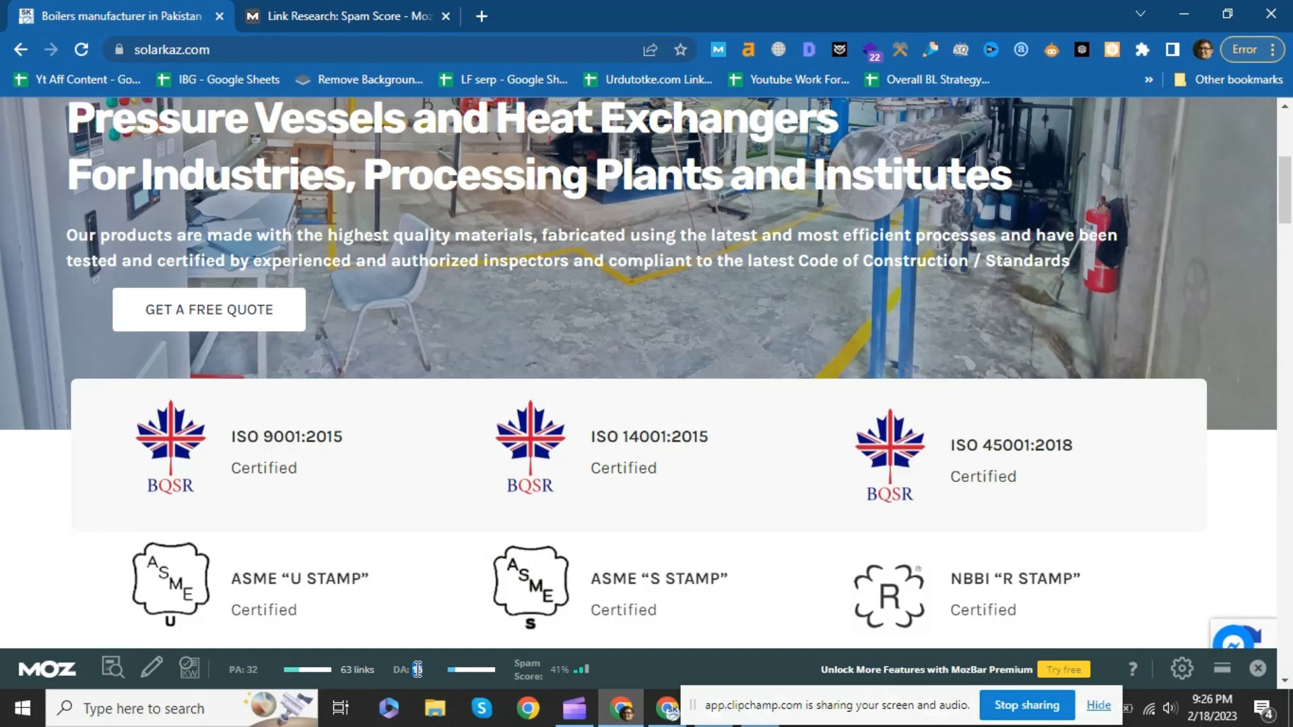
drag(594, 665, 548, 668)
- Review the Spam Score Breakdown, Linking Domains and Domain Authority in the Moz report for solarkaz.com
click(323, 8)
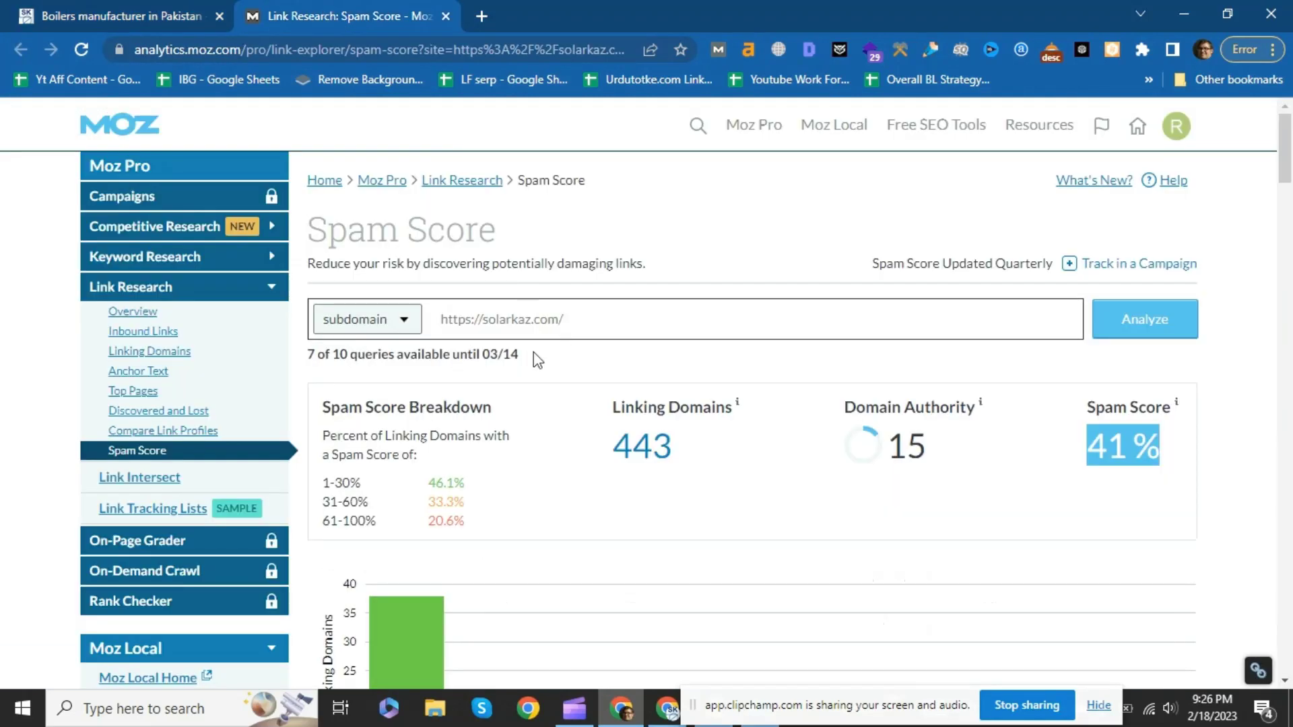
click(1121, 447)
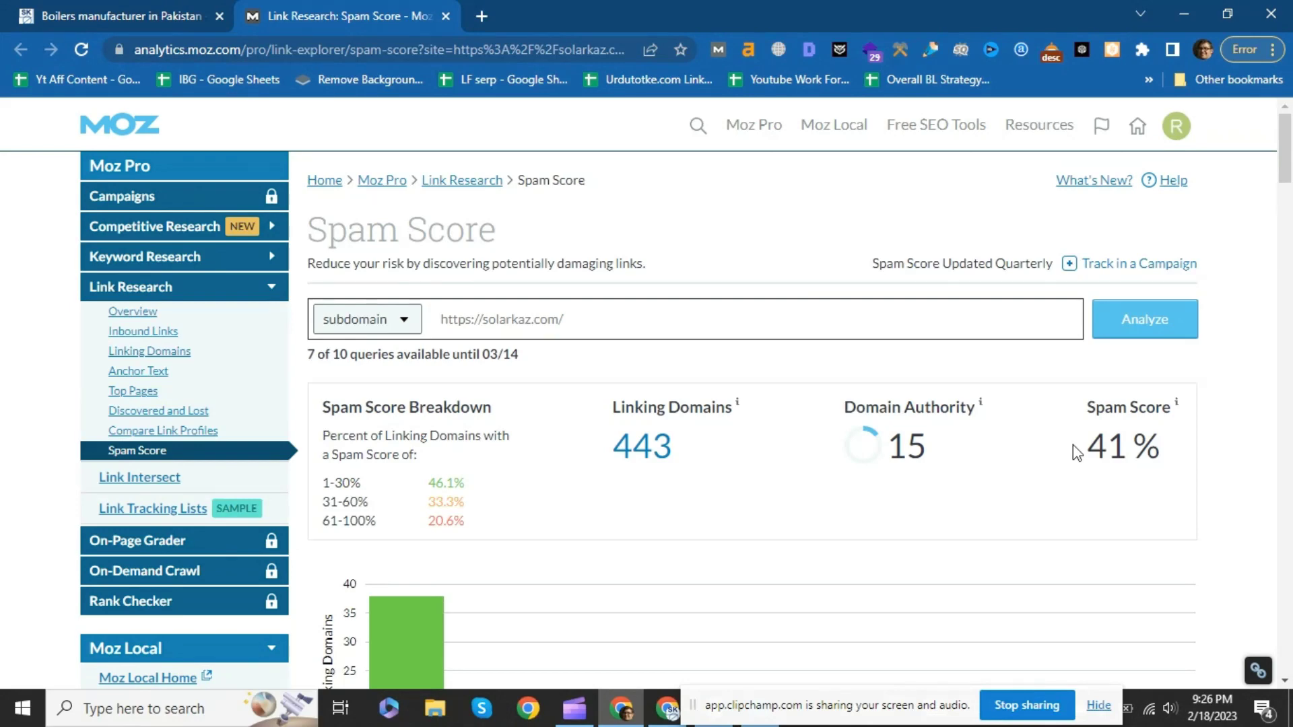
mouse_move(899, 414)
scroll(854, 400, down, 1)
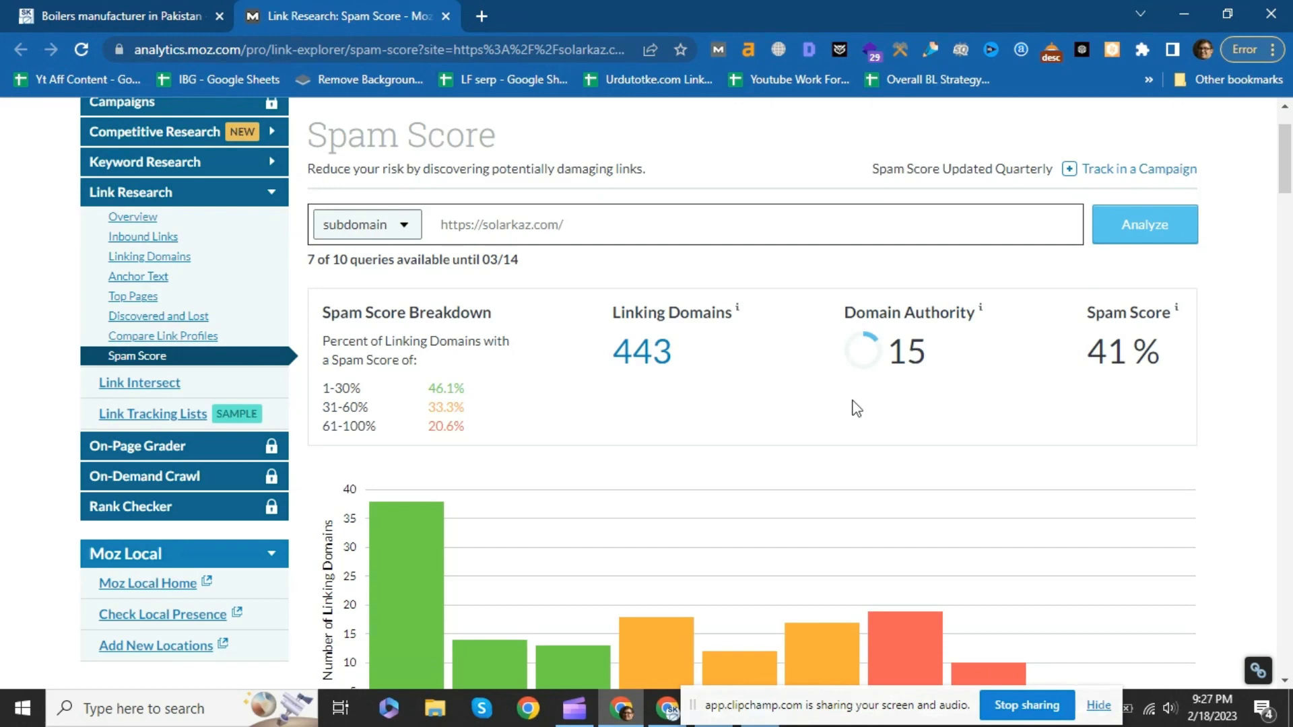
scroll(856, 408, up, 2)
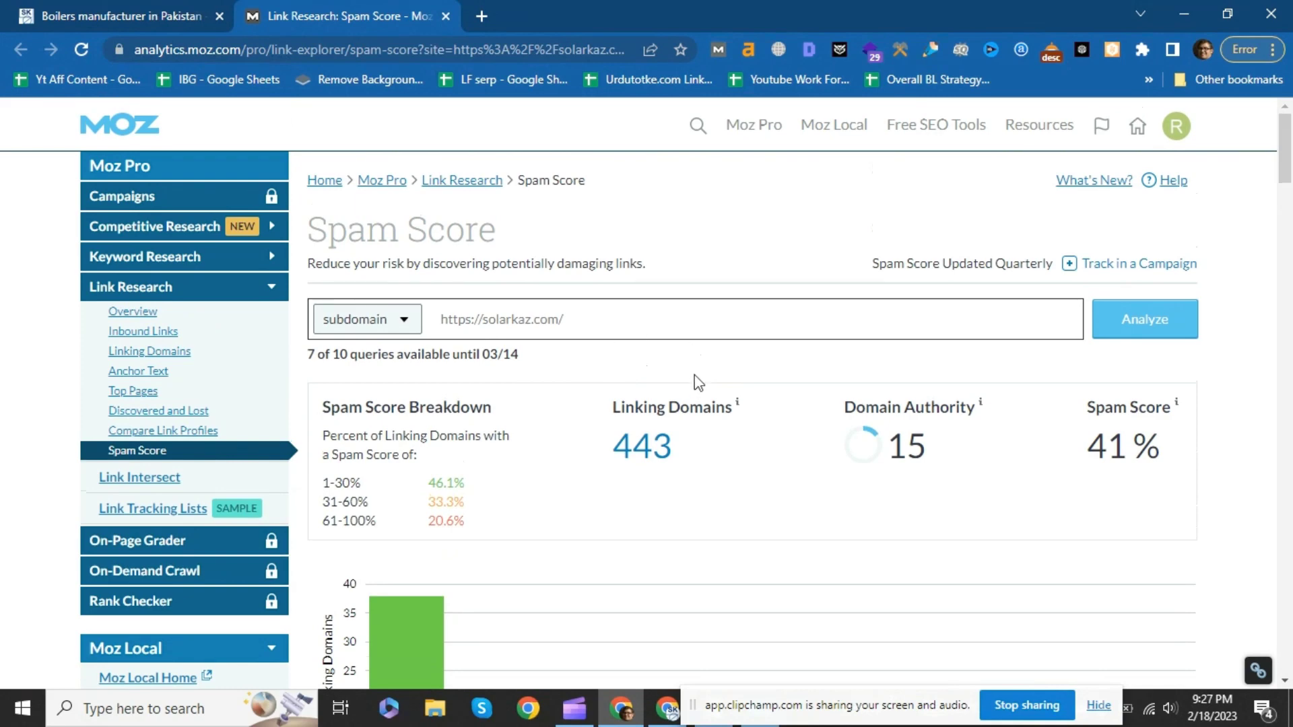
- Examine the spam score distribution chart and the Spam Score and DA of the listed inbound links
scroll(696, 389, down, 7)
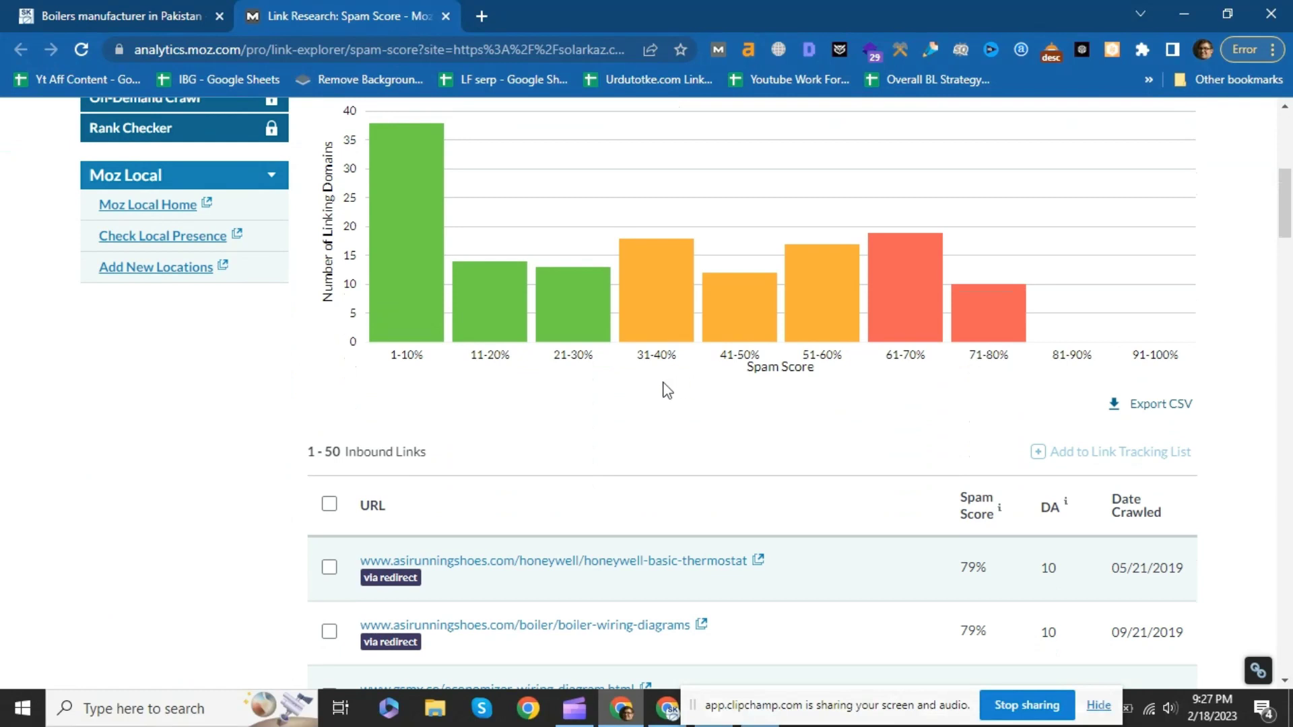
scroll(689, 382, down, 5)
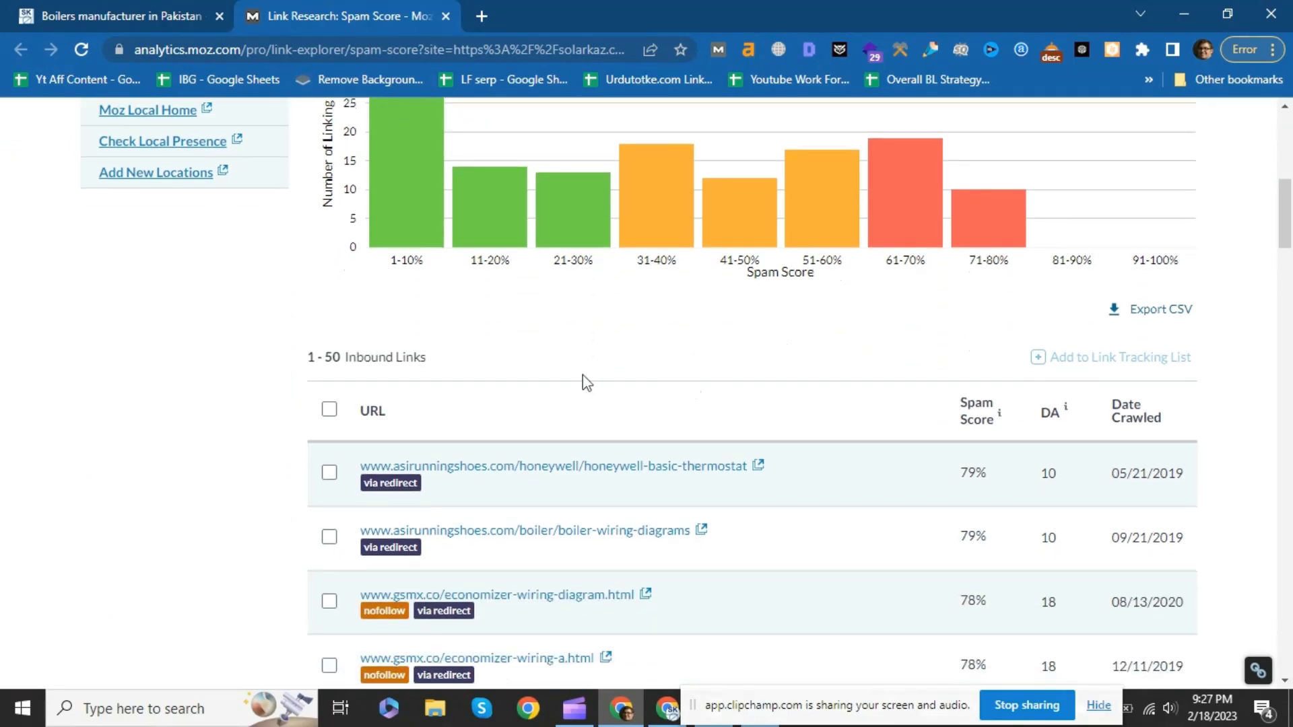
scroll(944, 313, up, 2)
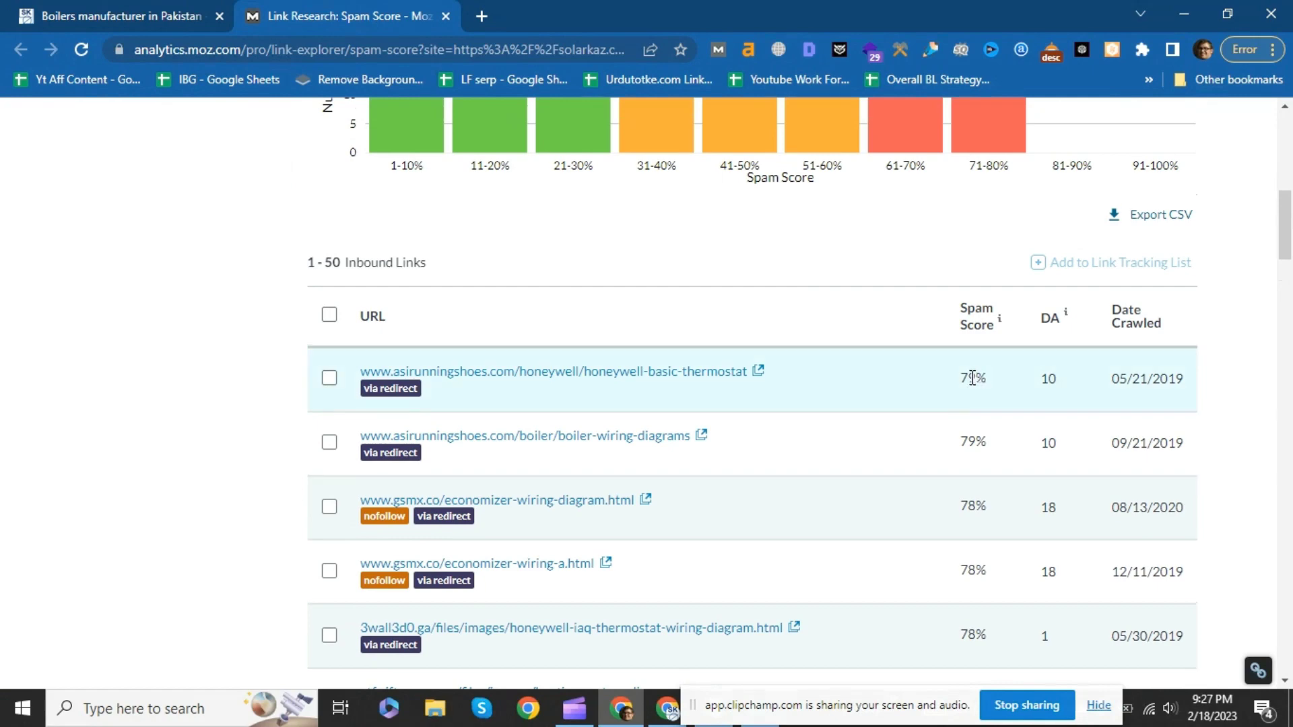
scroll(972, 379, down, 10)
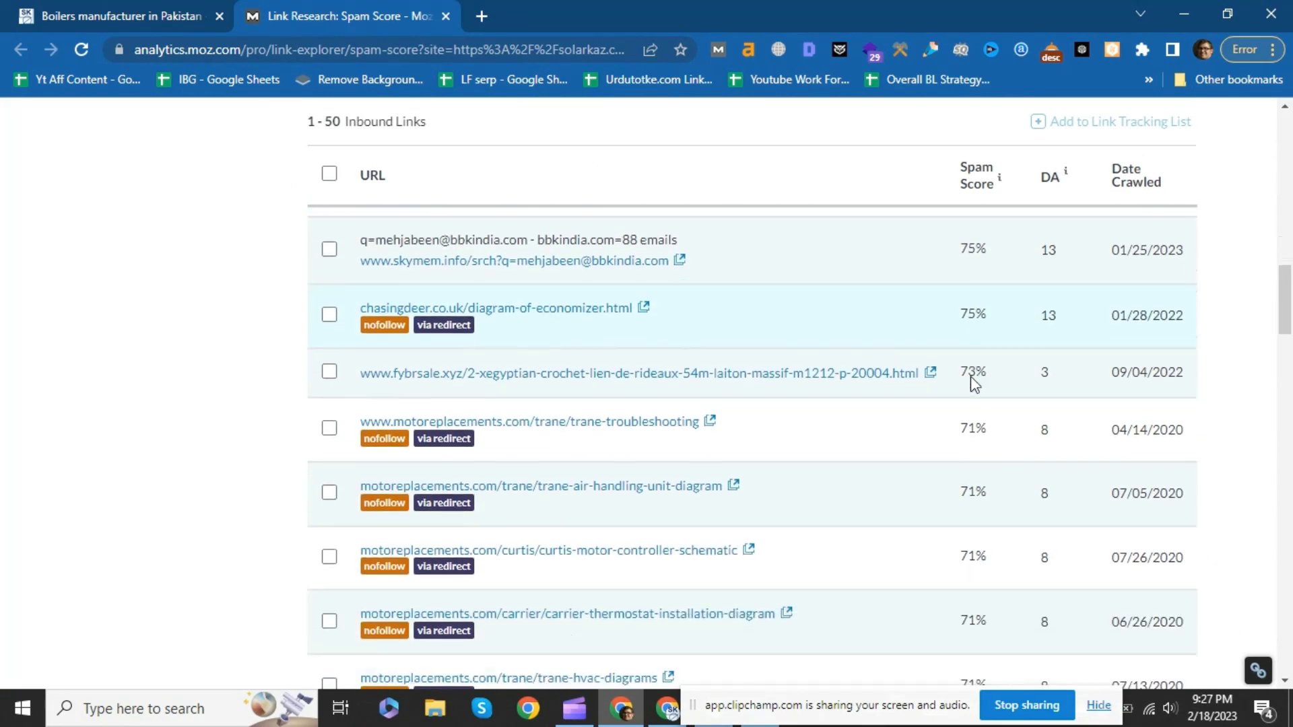
scroll(972, 381, down, 5)
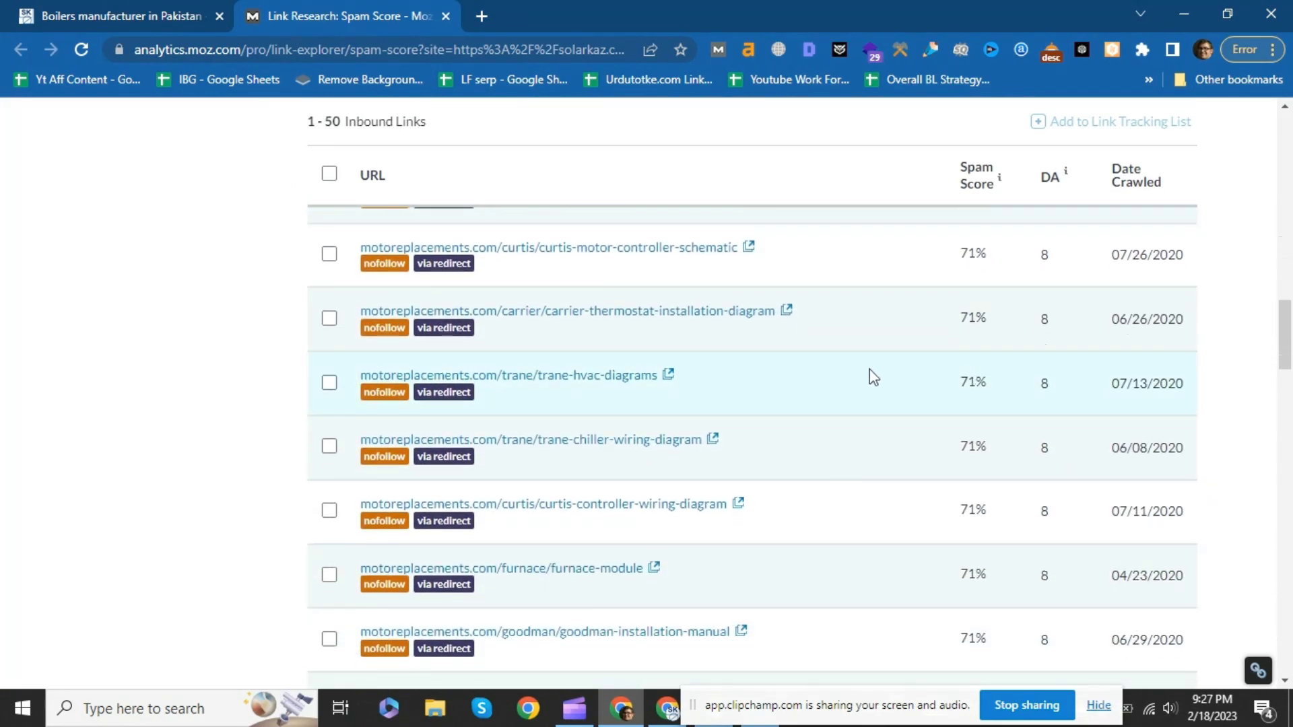
scroll(929, 367, down, 10)
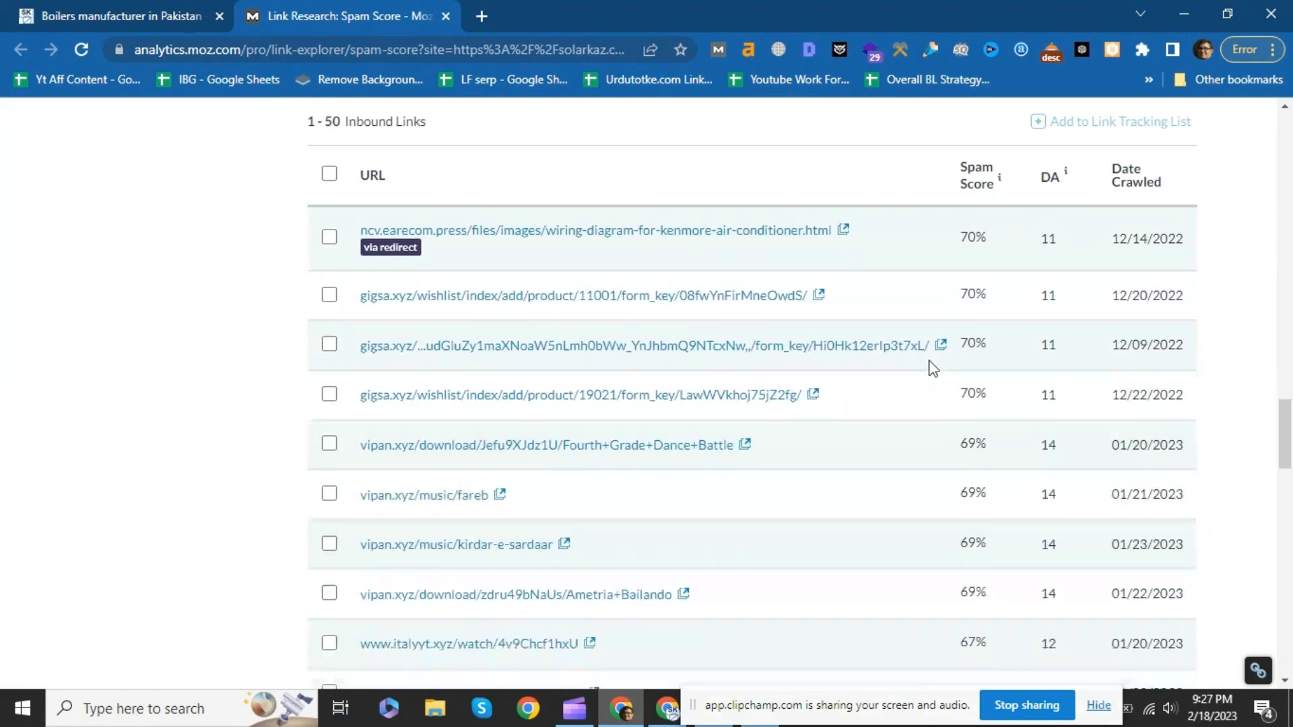
scroll(931, 367, down, 15)
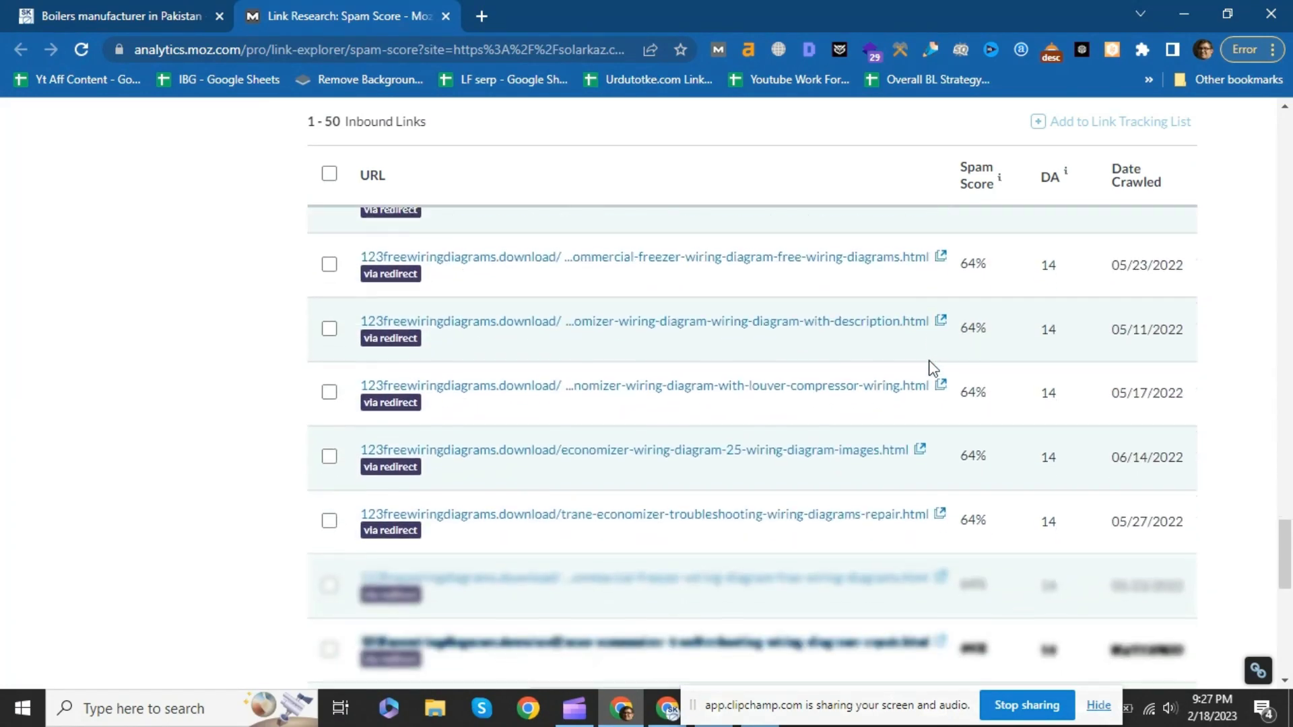
scroll(932, 368, up, 15)
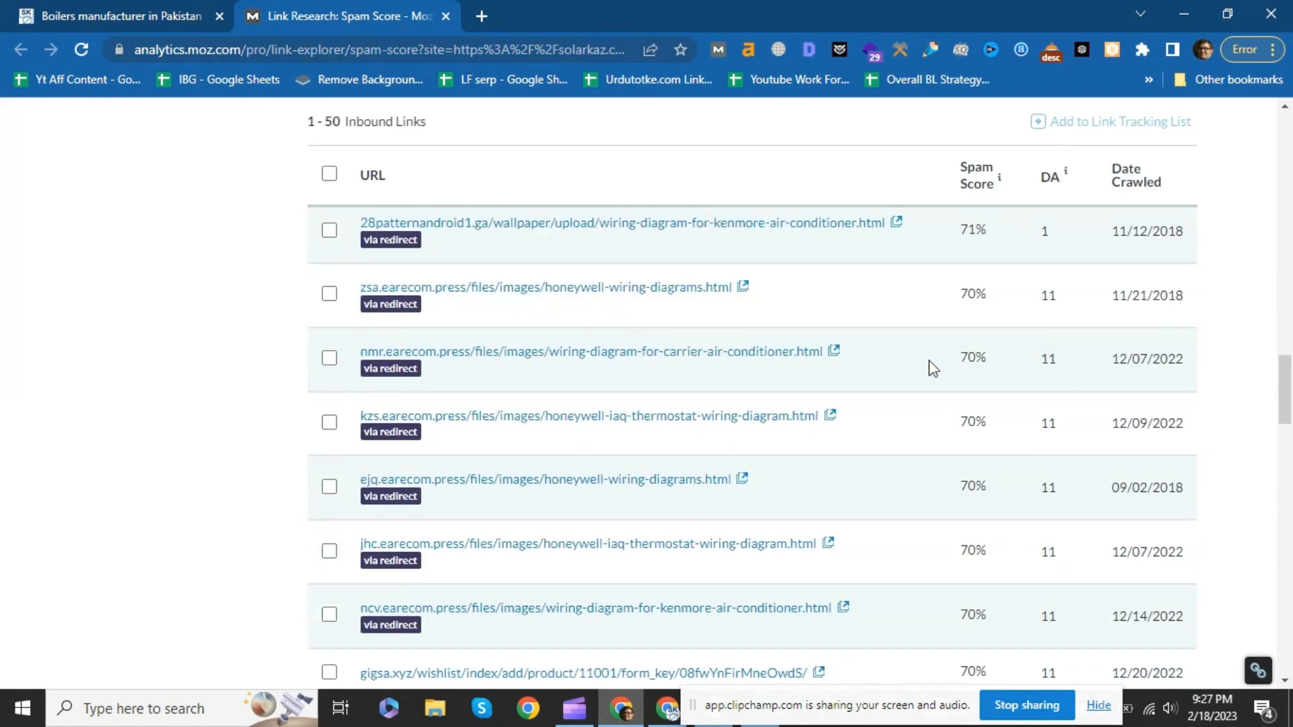
scroll(930, 367, up, 15)
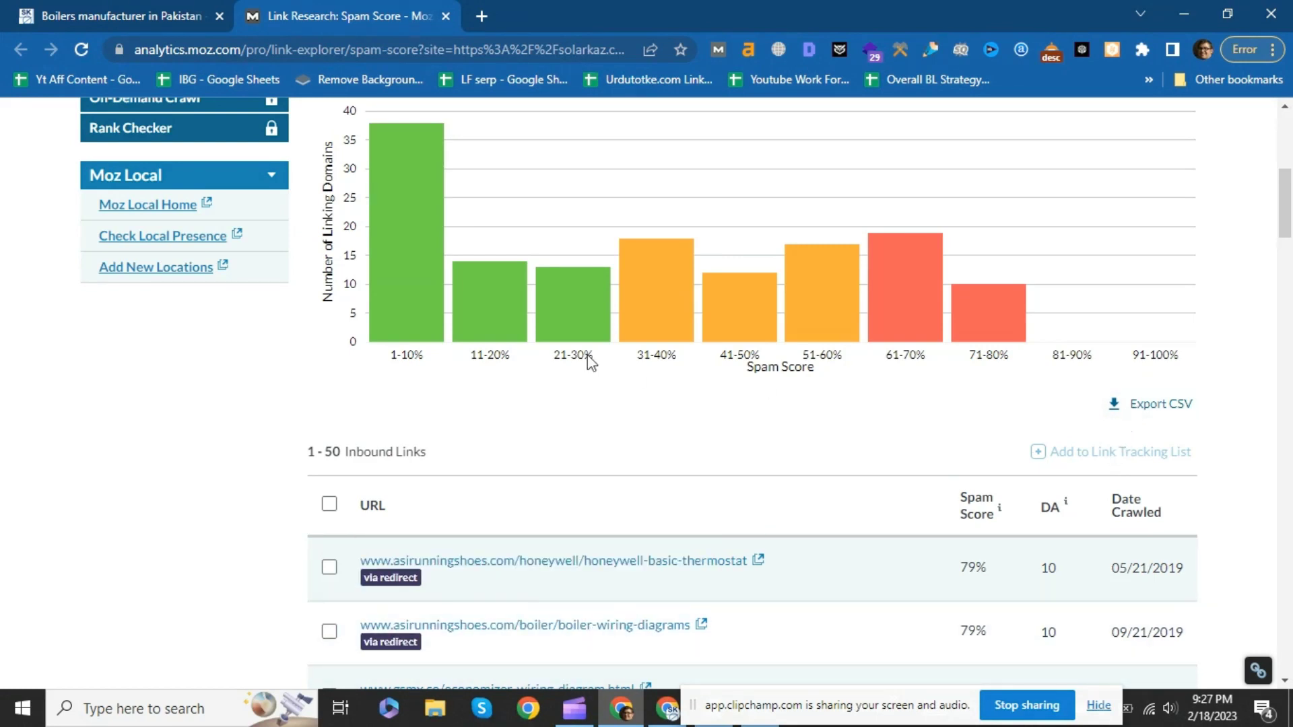
- Open the SOlarKaz Offpage spreadsheet in a new tab and select the first URL on its "disawoved spammy links" sheet
click(481, 15)
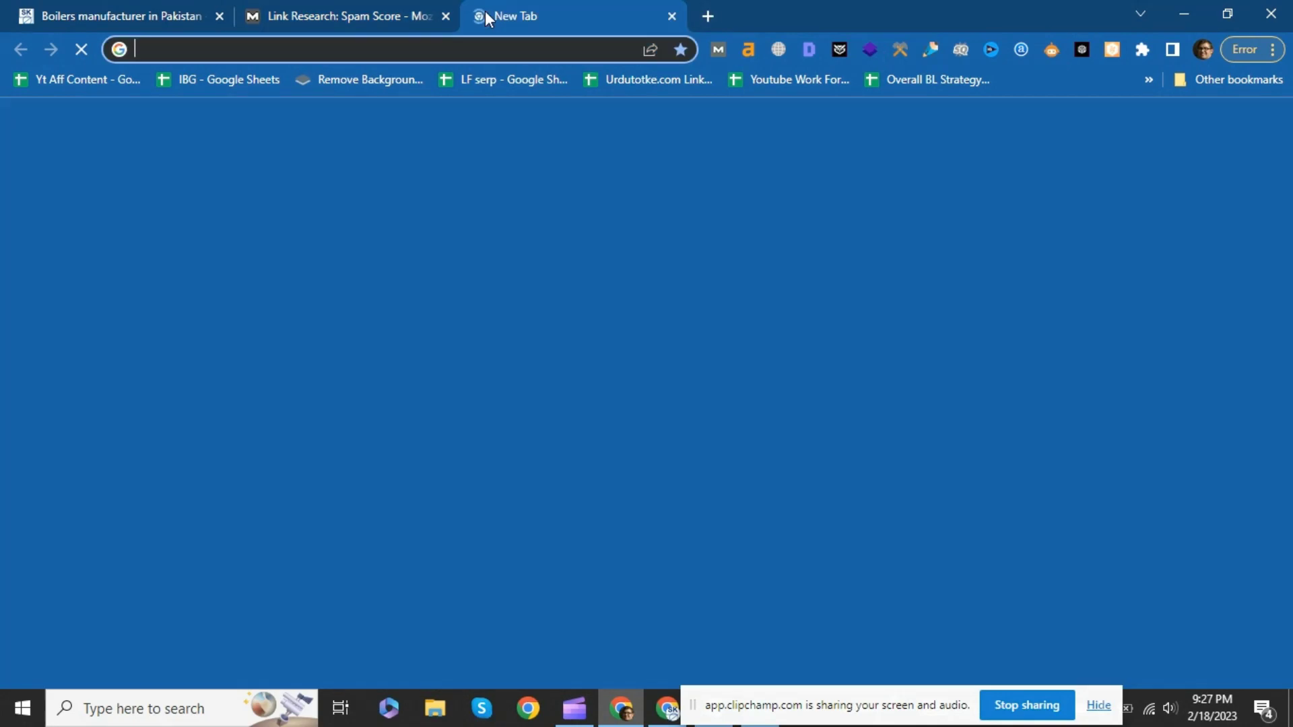
text(solarkaz.com)
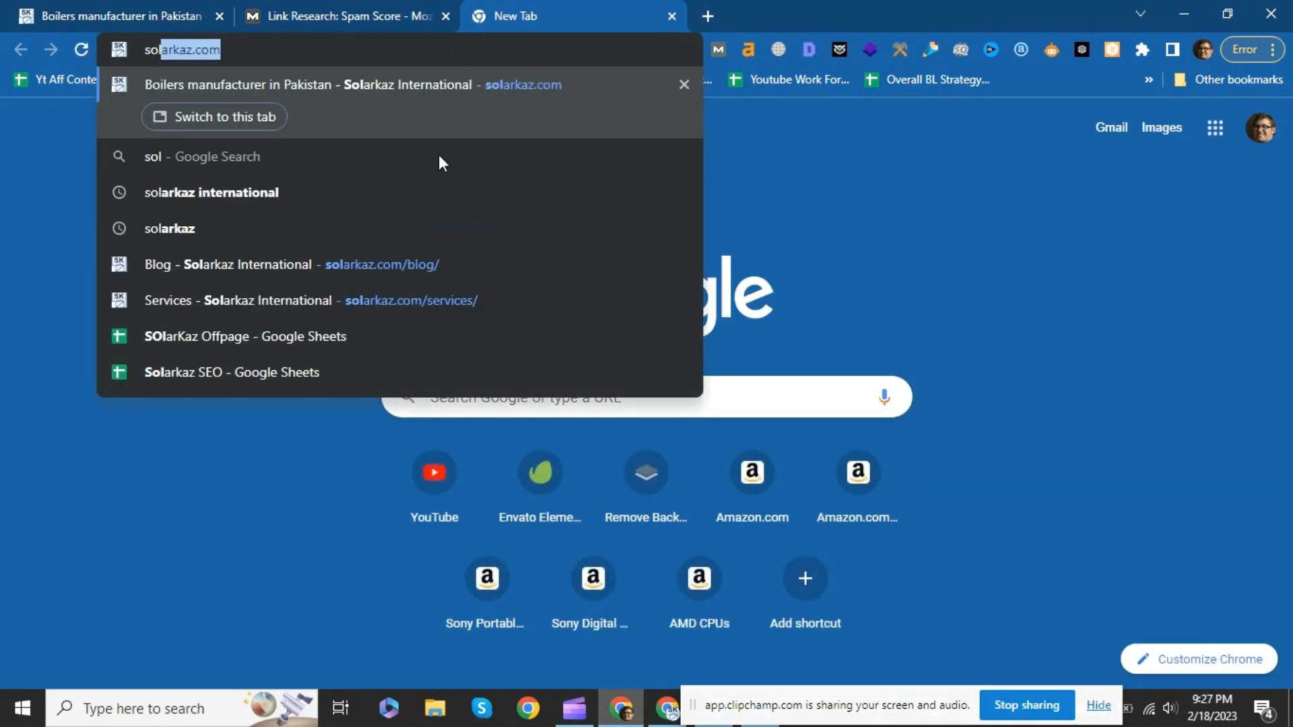
click(257, 340)
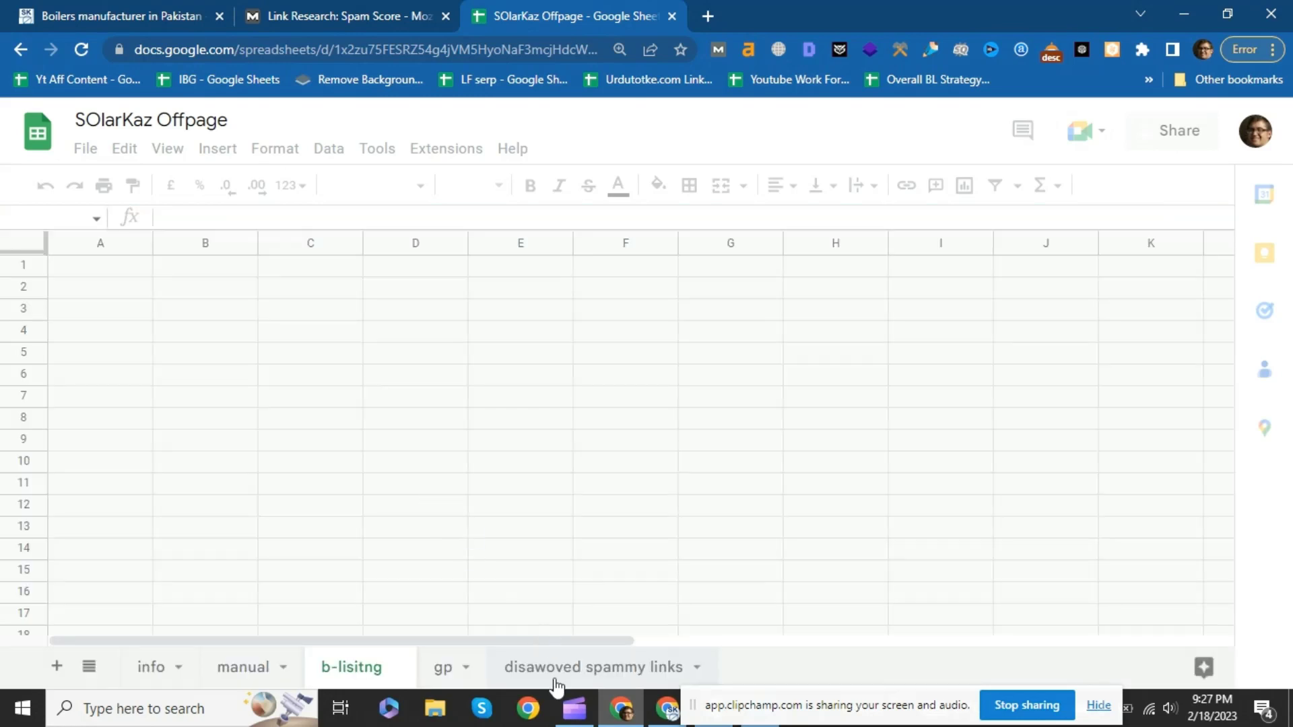
click(551, 679)
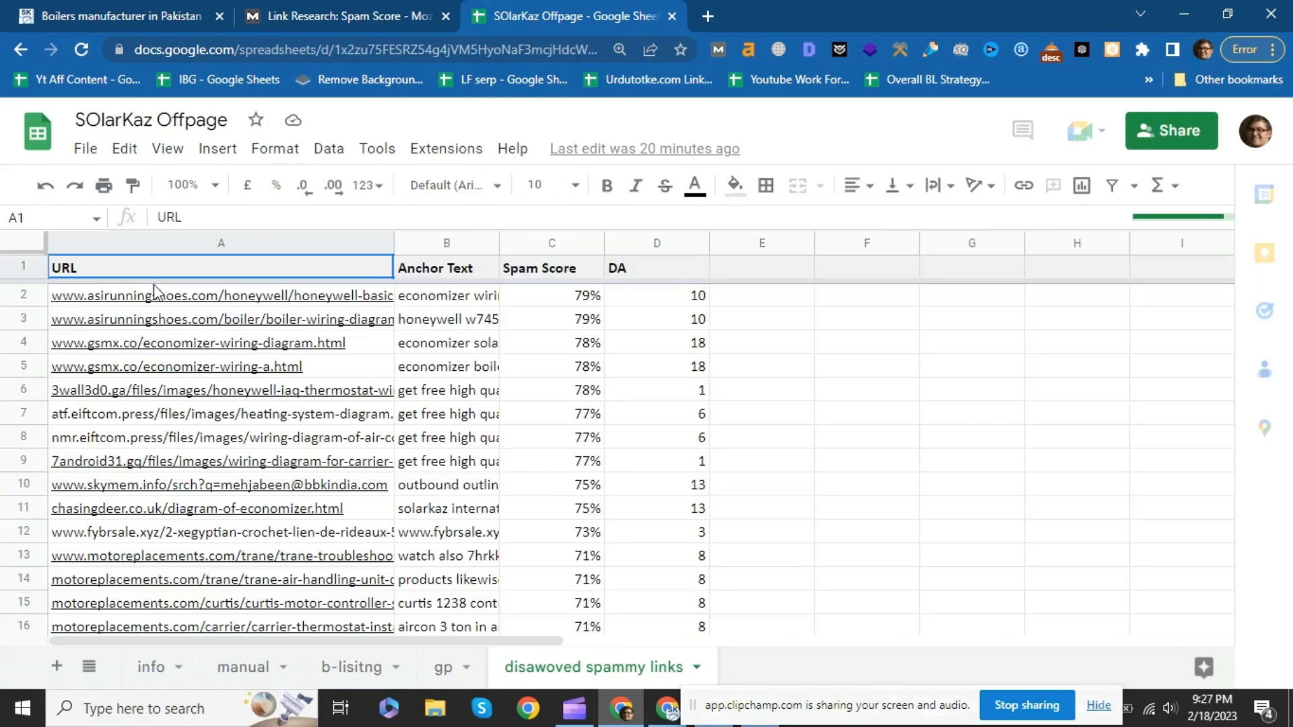
click(120, 299)
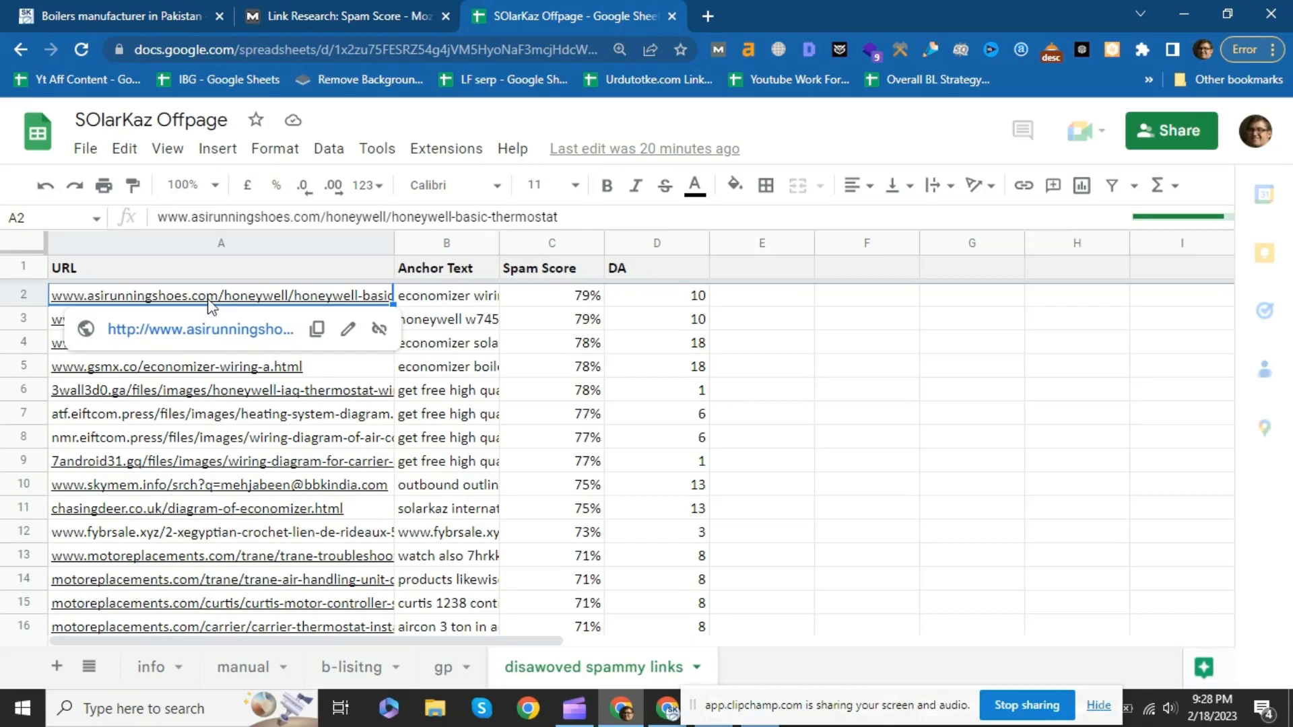
- Compare the first inbound link's Spam Score in the Moz report with its entry in the spammy links sheet
click(403, 15)
scroll(969, 535, down, 1)
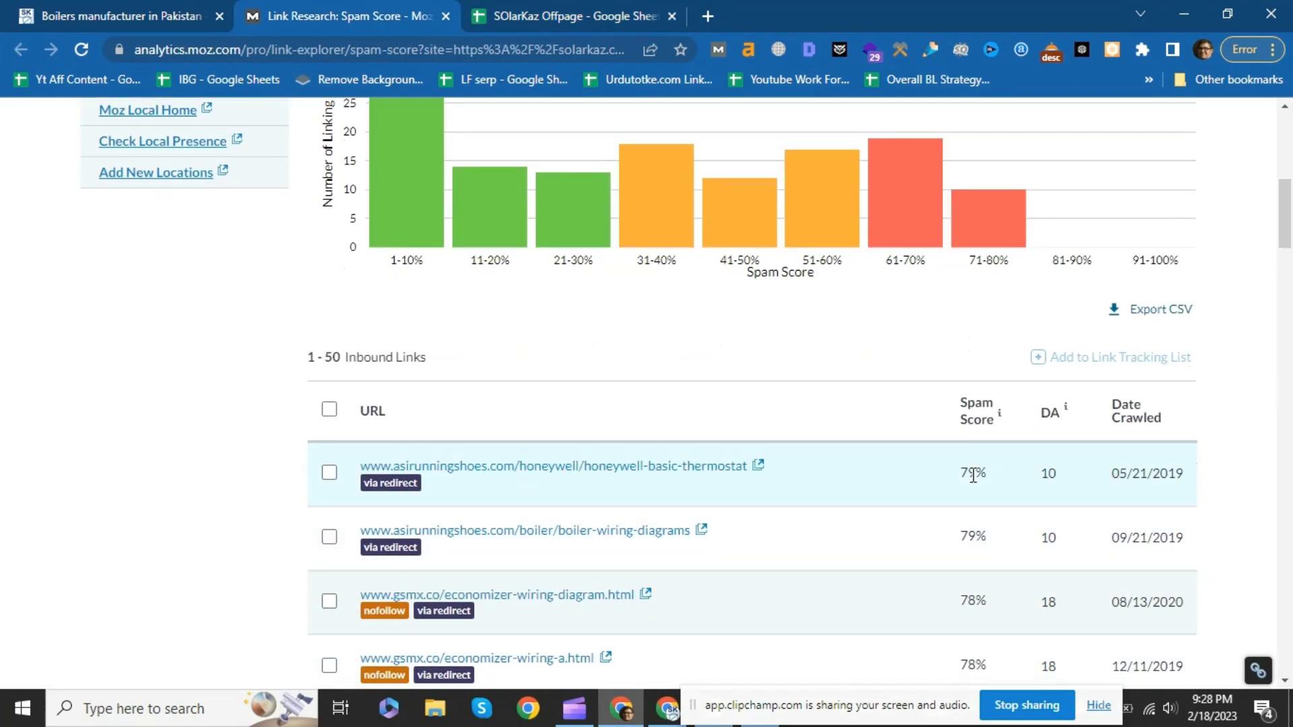
click(514, 18)
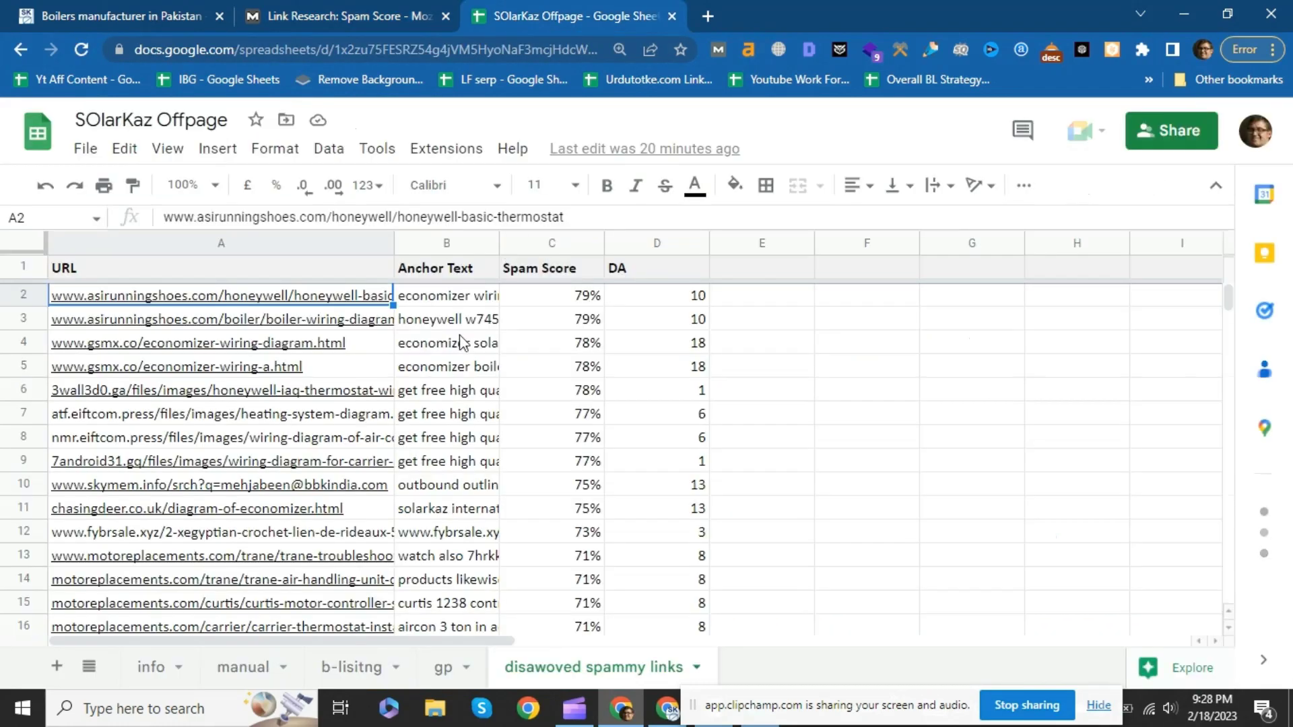
scroll(281, 360, down, 1)
scroll(280, 360, up, 1)
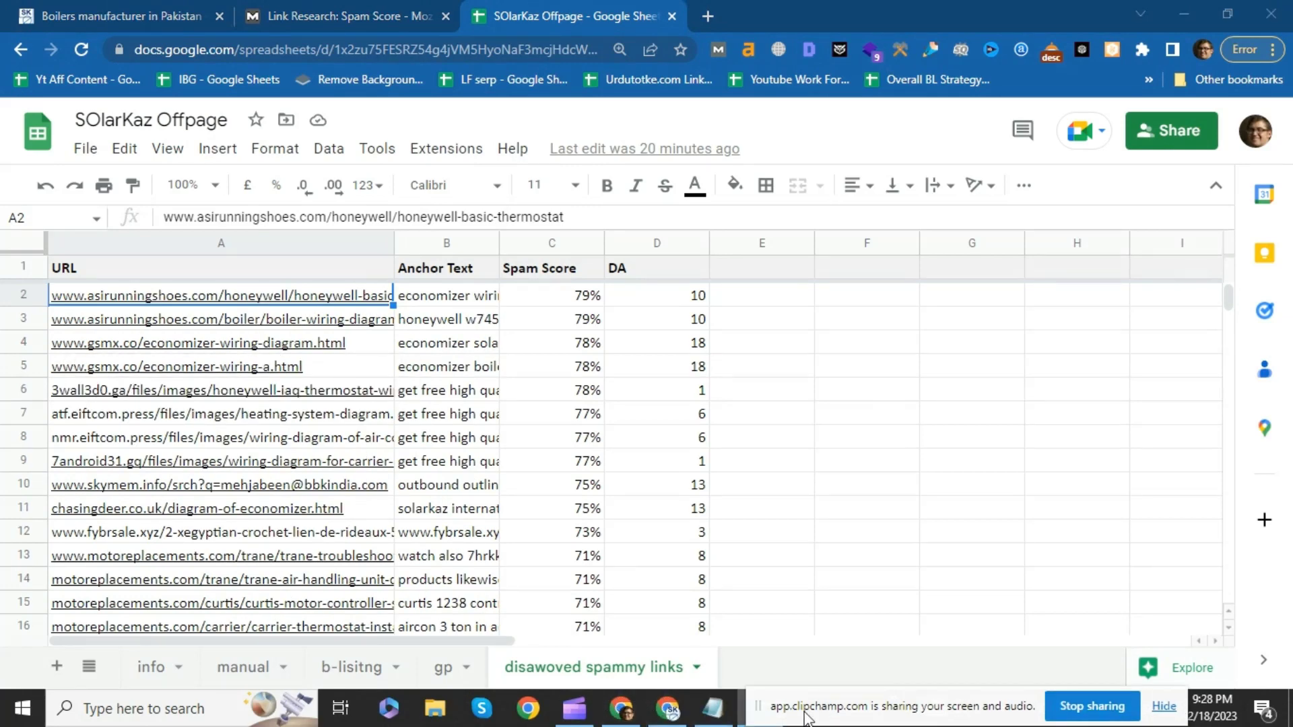
- Switch to the Search Console window, close the upload error on the Disavow Links page and open the bookmarked Search Console overview
click(668, 708)
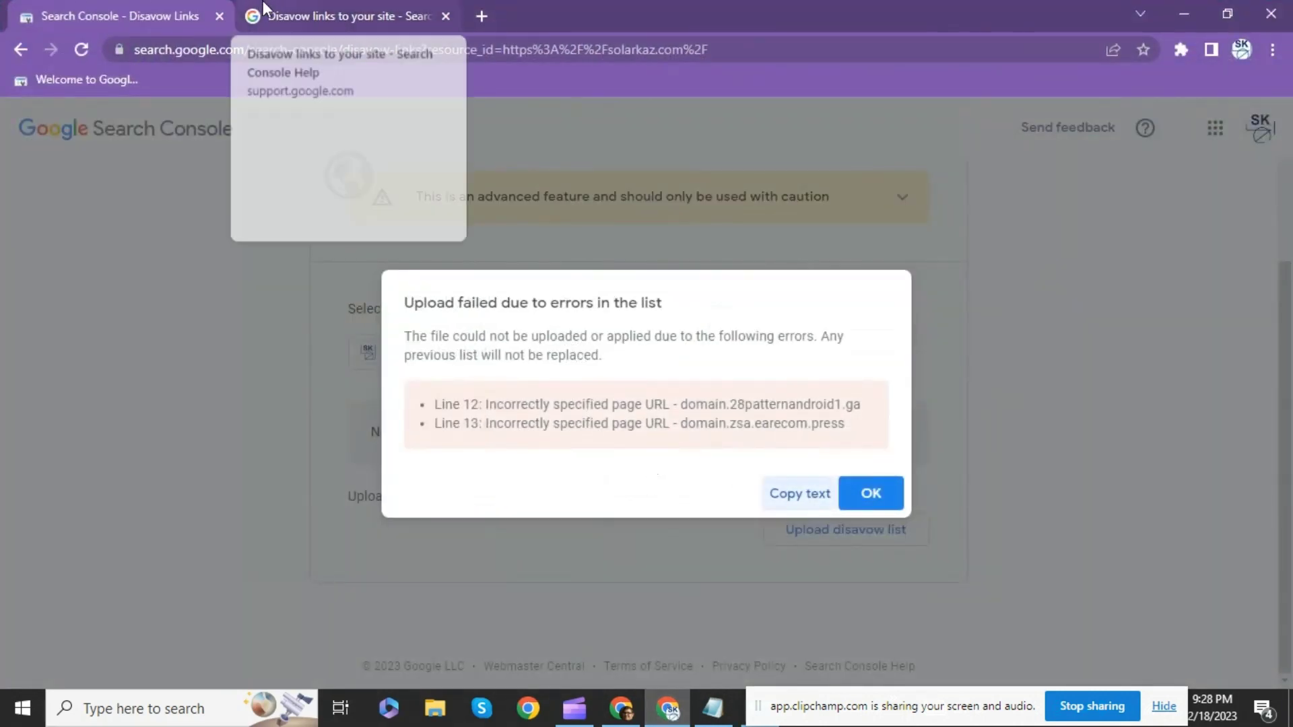
click(955, 443)
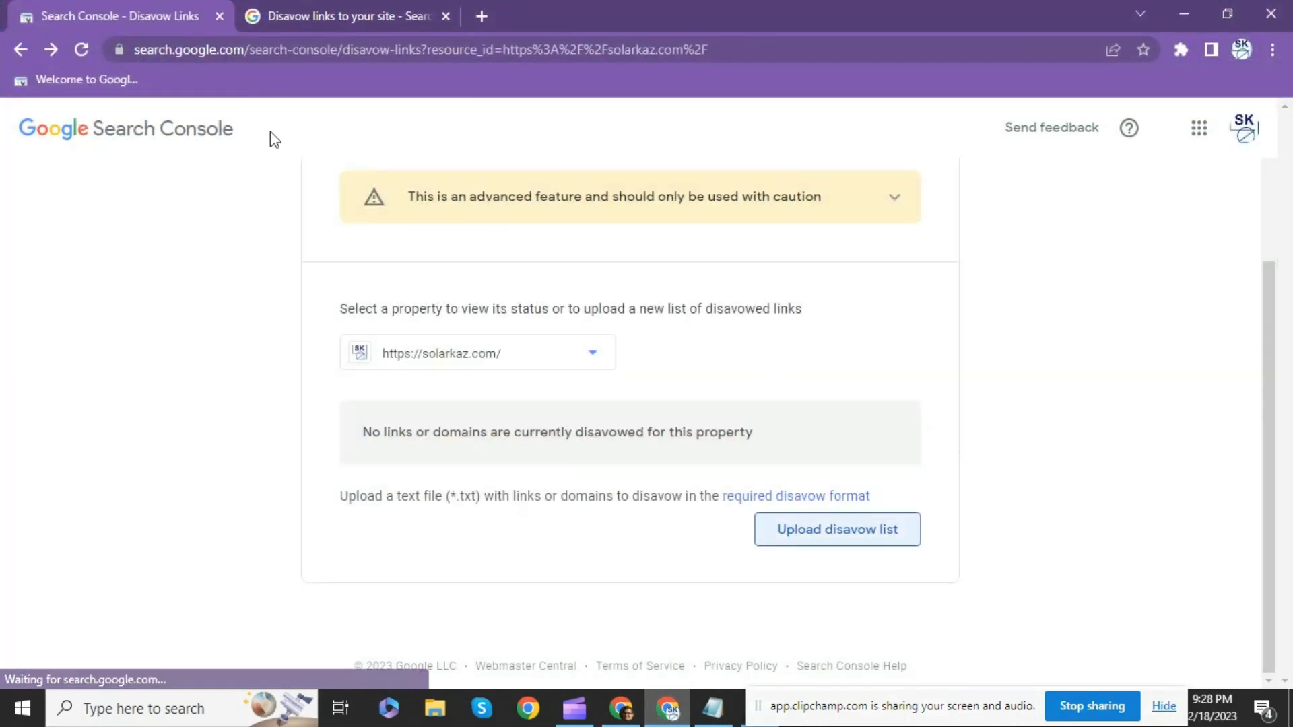
scroll(230, 313, up, 1)
scroll(230, 322, up, 1)
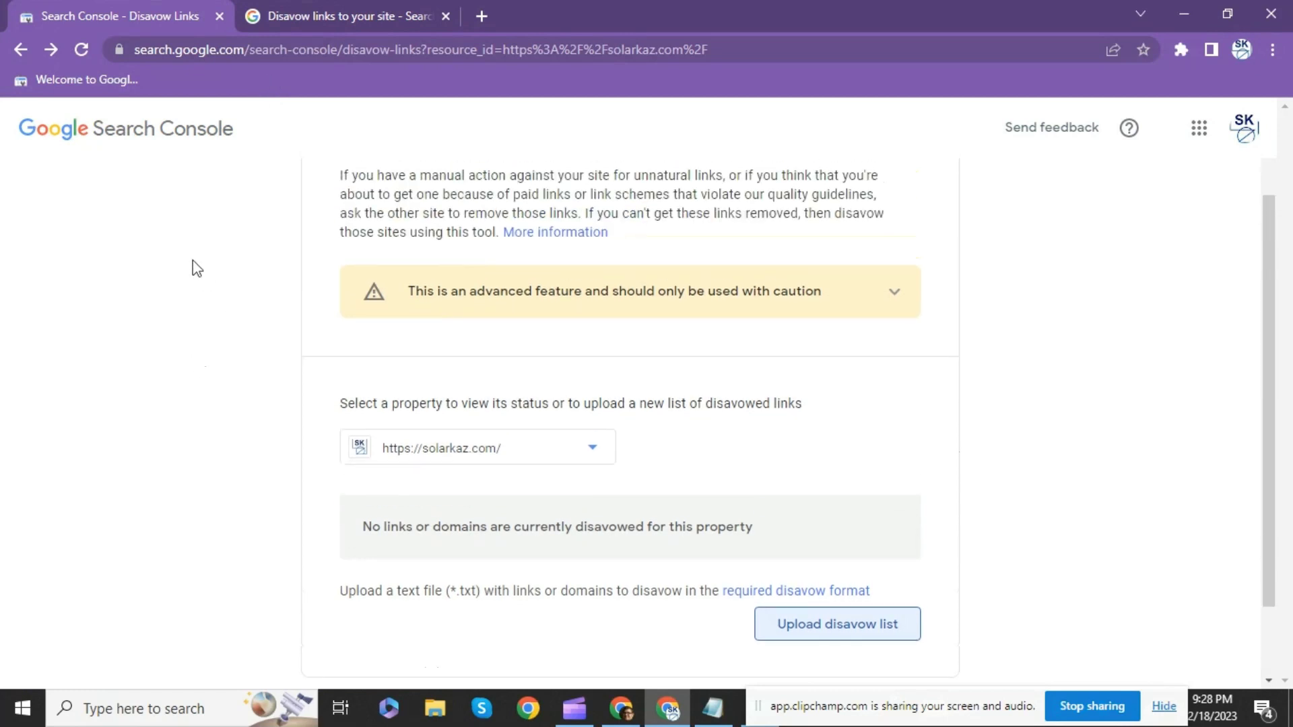
click(113, 79)
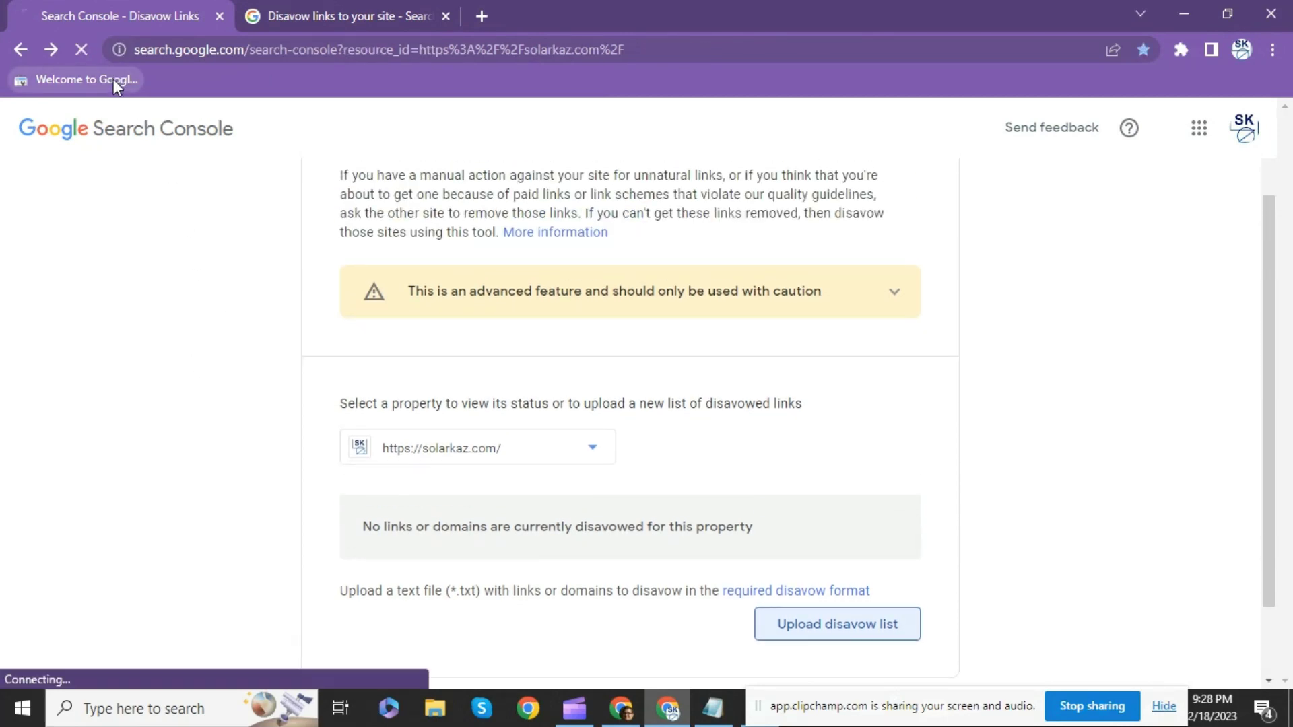
- Search the web for "disawow link tool\" from the browser tab showing the disavow help article
click(303, 9)
click(296, 48)
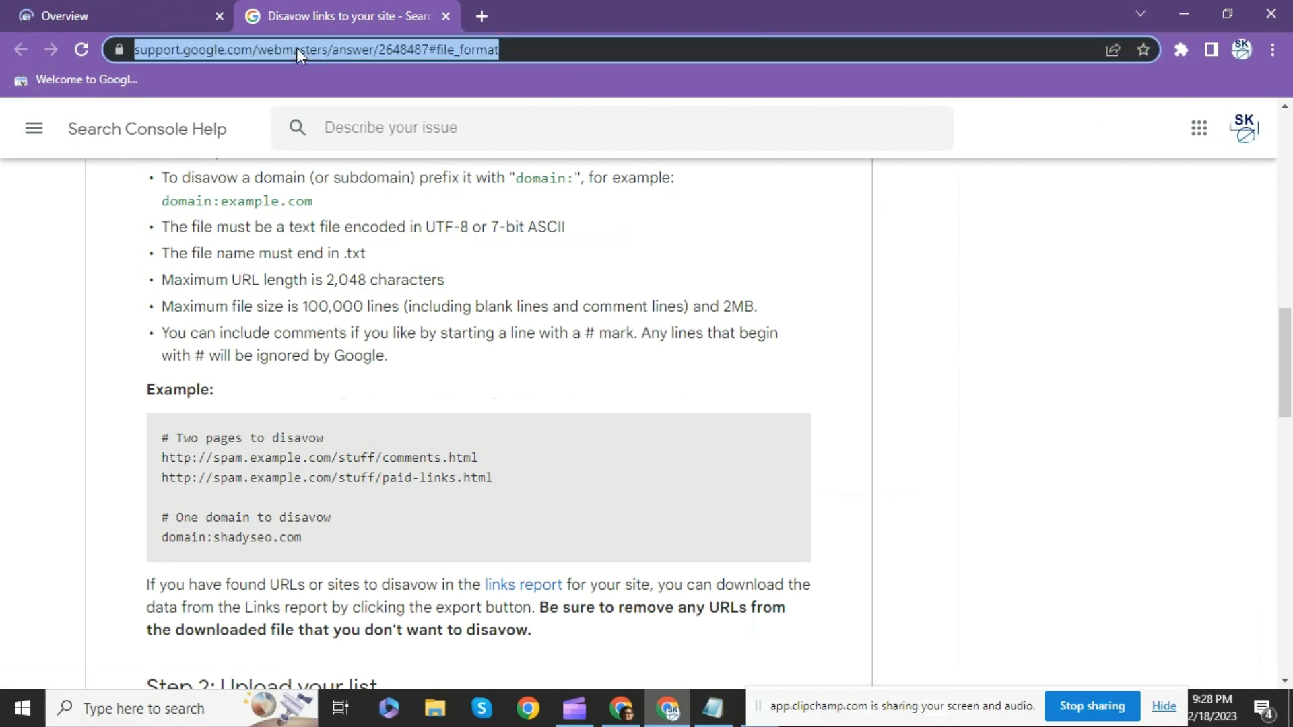
text(diswa)
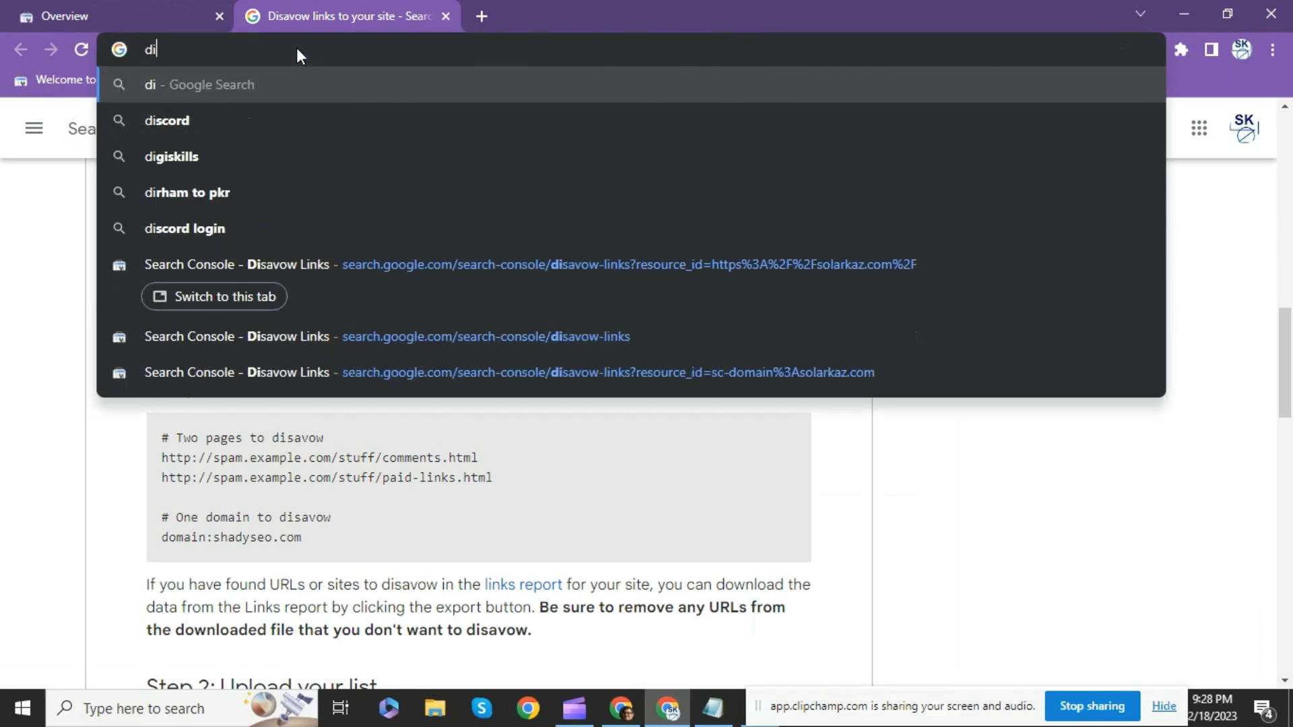
key(BackSpace)
key(BackSpace)
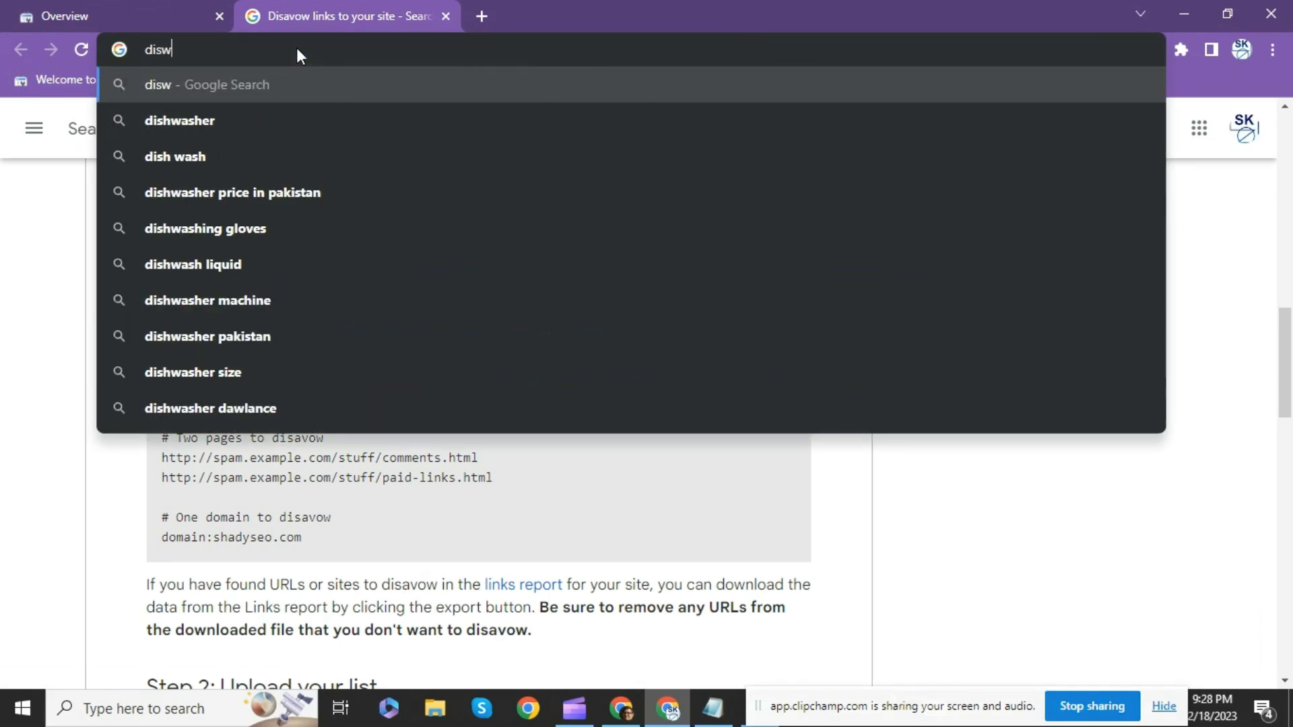
text(awow l)
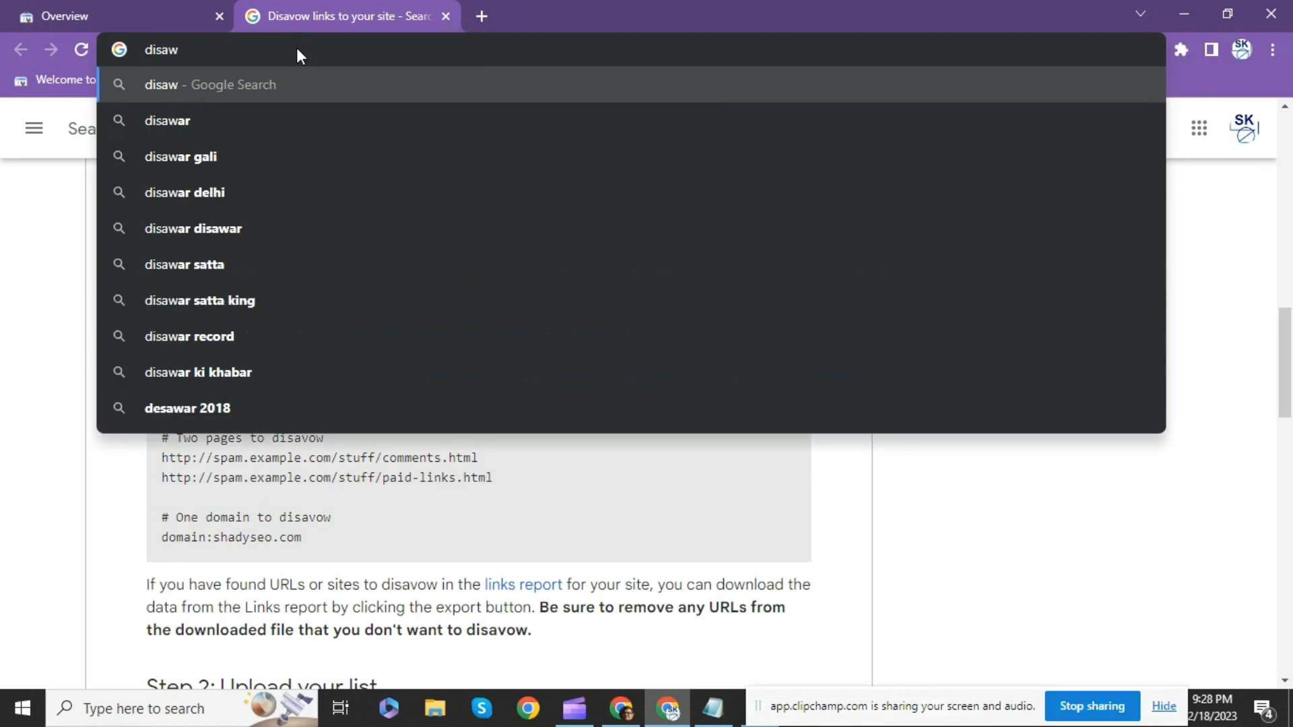
text(in)
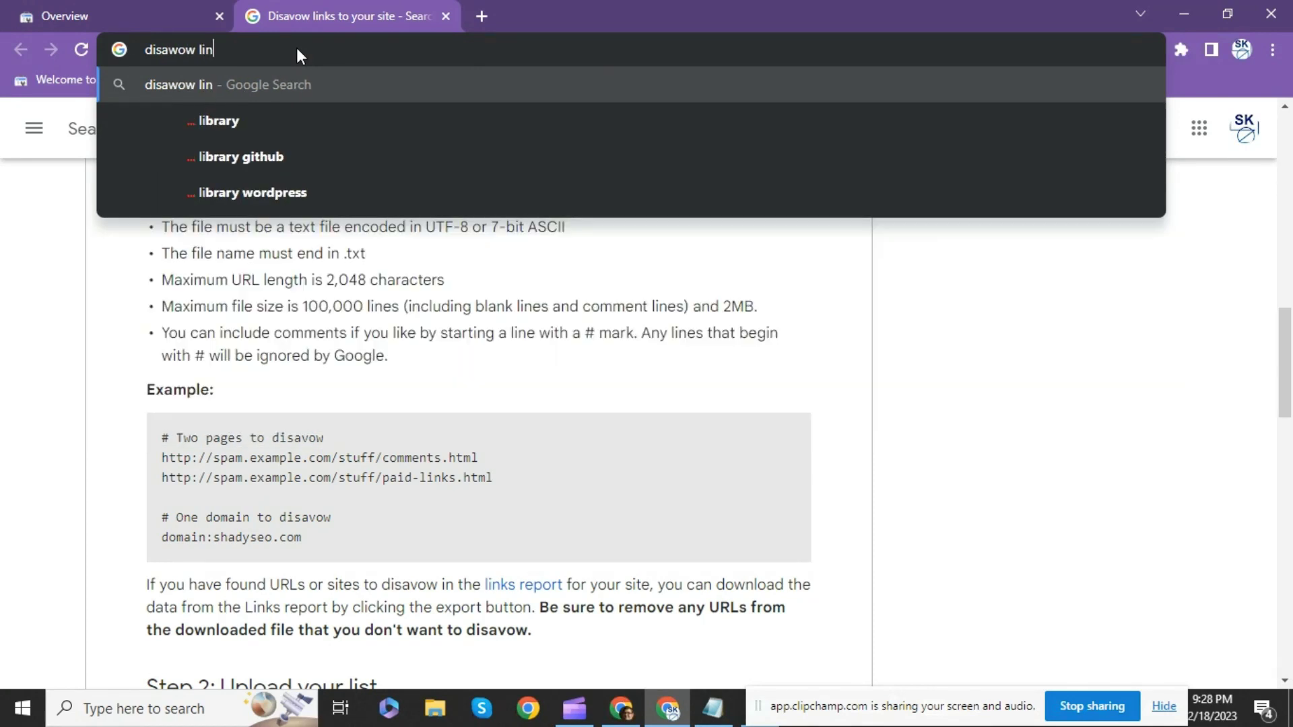
text(k tool\)
key(Return)
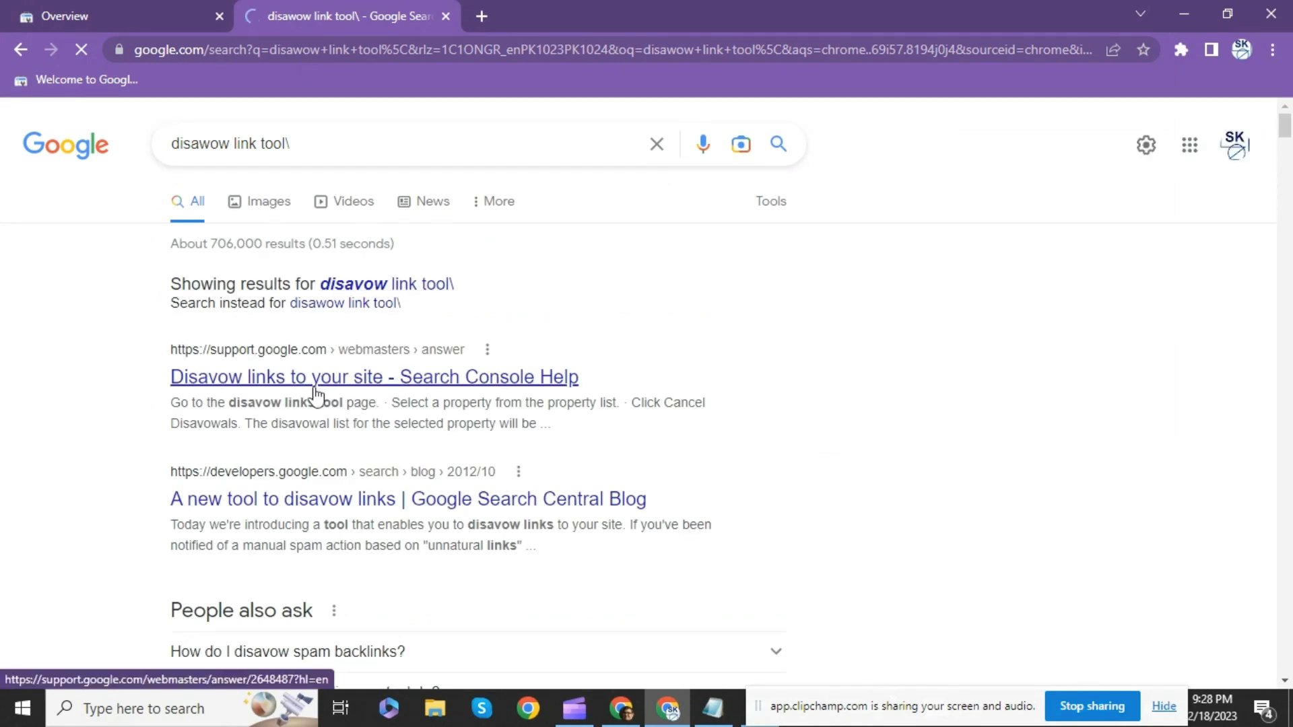
- Open the disavow links tool page through the "Disavow links to your site" help article and close the article
click(196, 369)
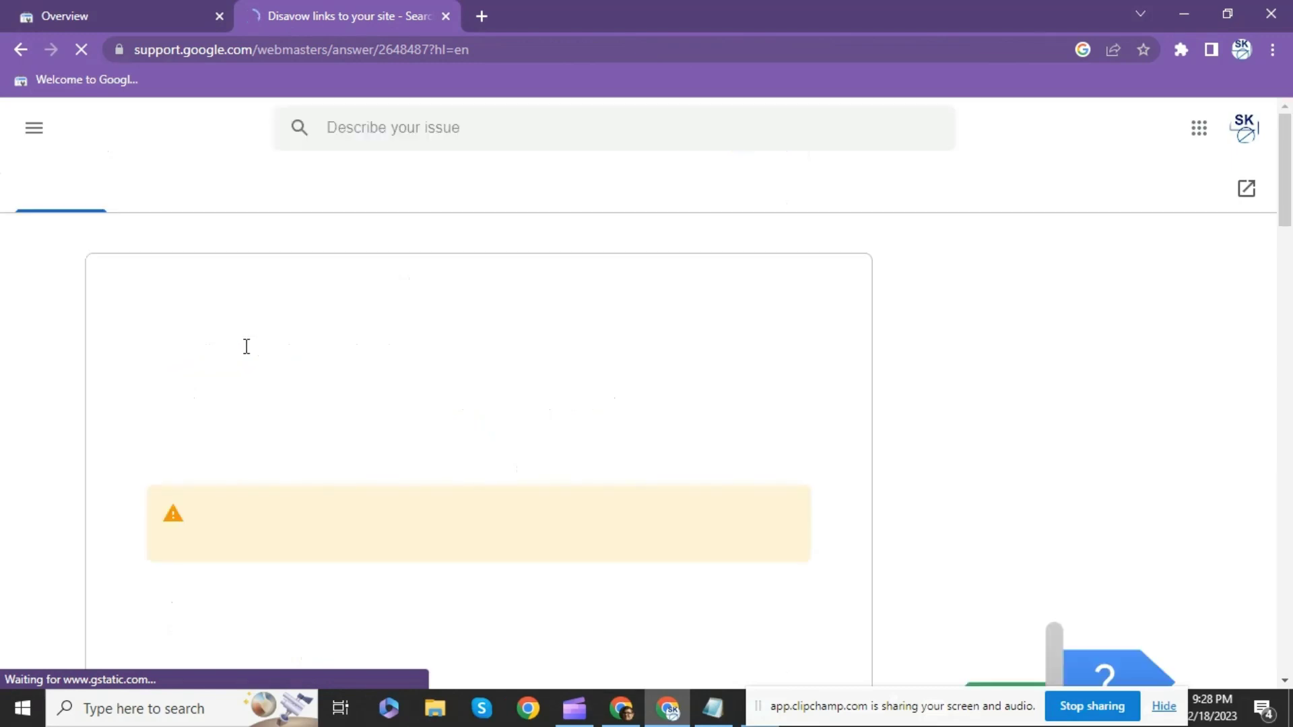
scroll(289, 346, down, 3)
scroll(289, 345, down, 2)
scroll(179, 300, up, 3)
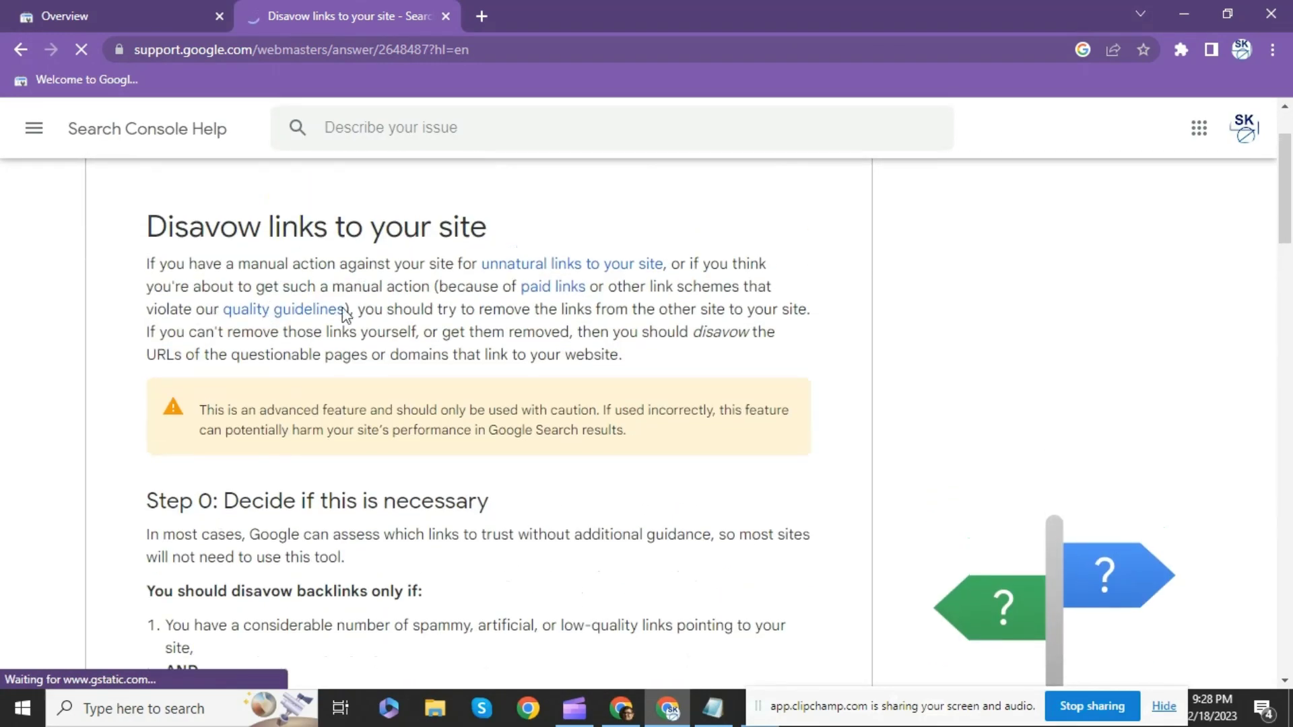
scroll(202, 336, down, 1)
scroll(350, 355, down, 5)
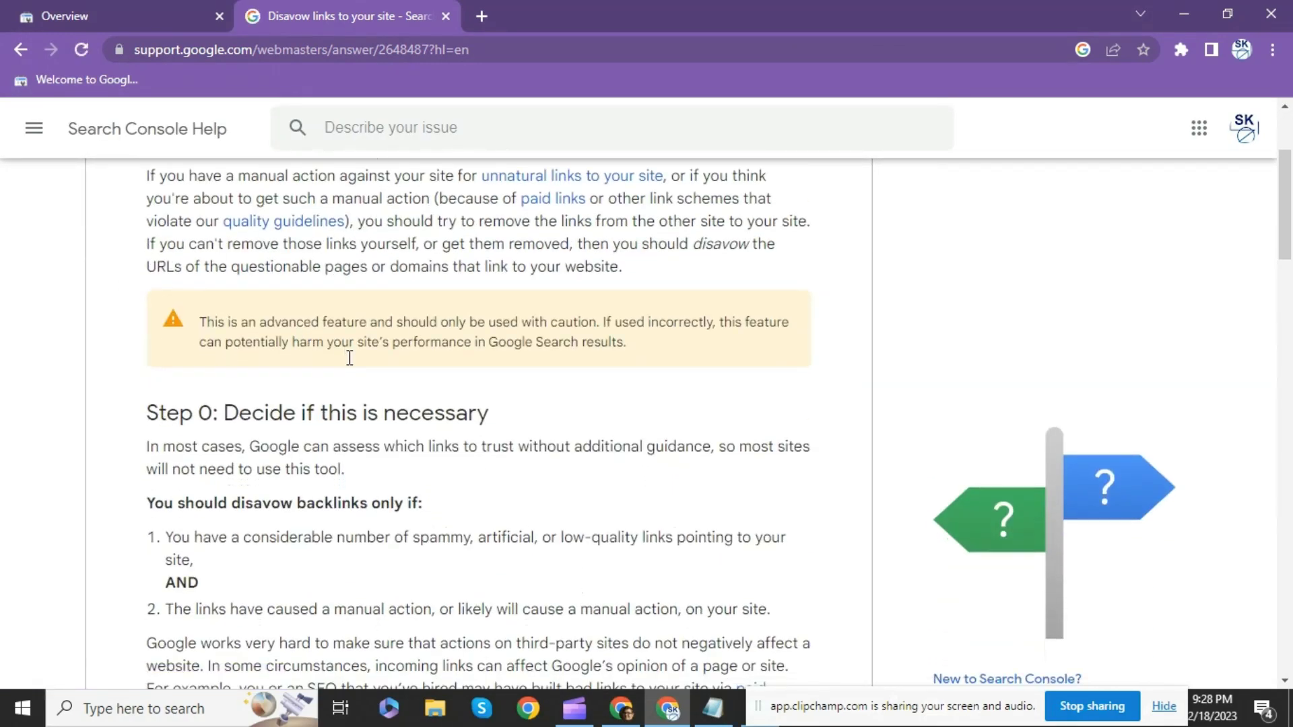
click(733, 419)
scroll(652, 447, down, 3)
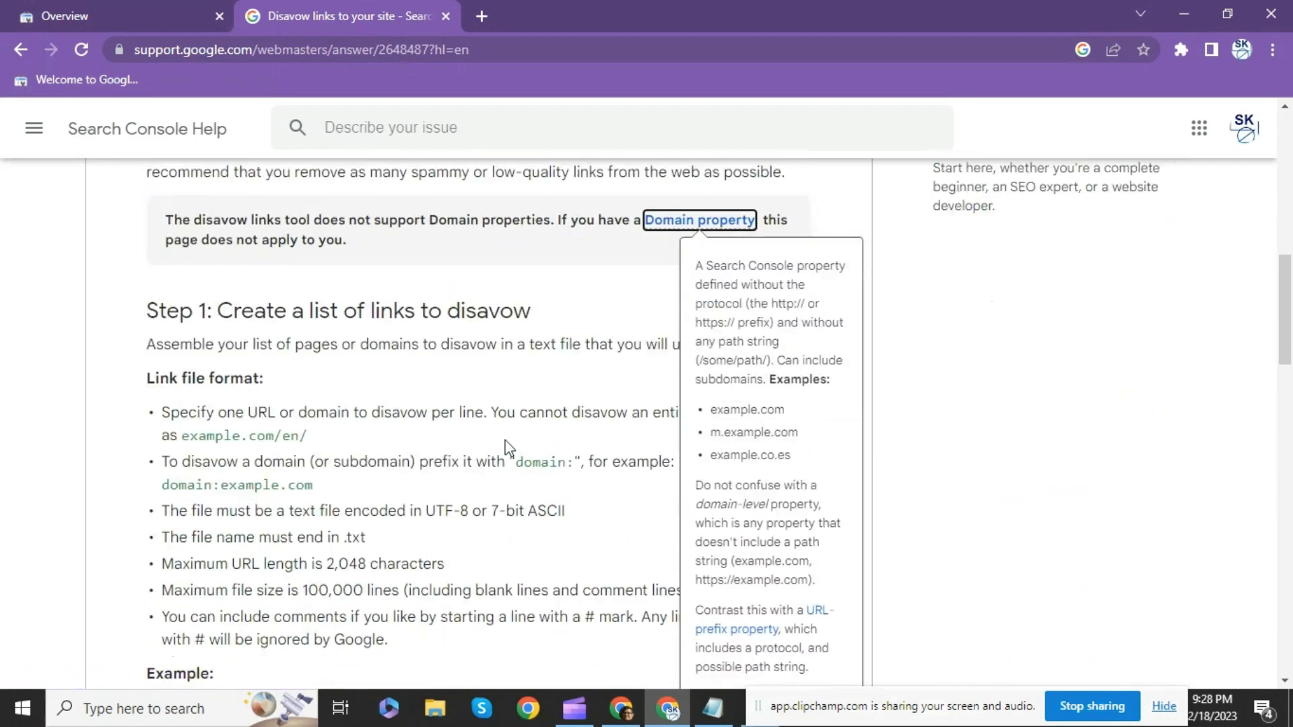
scroll(472, 444, down, 4)
scroll(378, 422, down, 9)
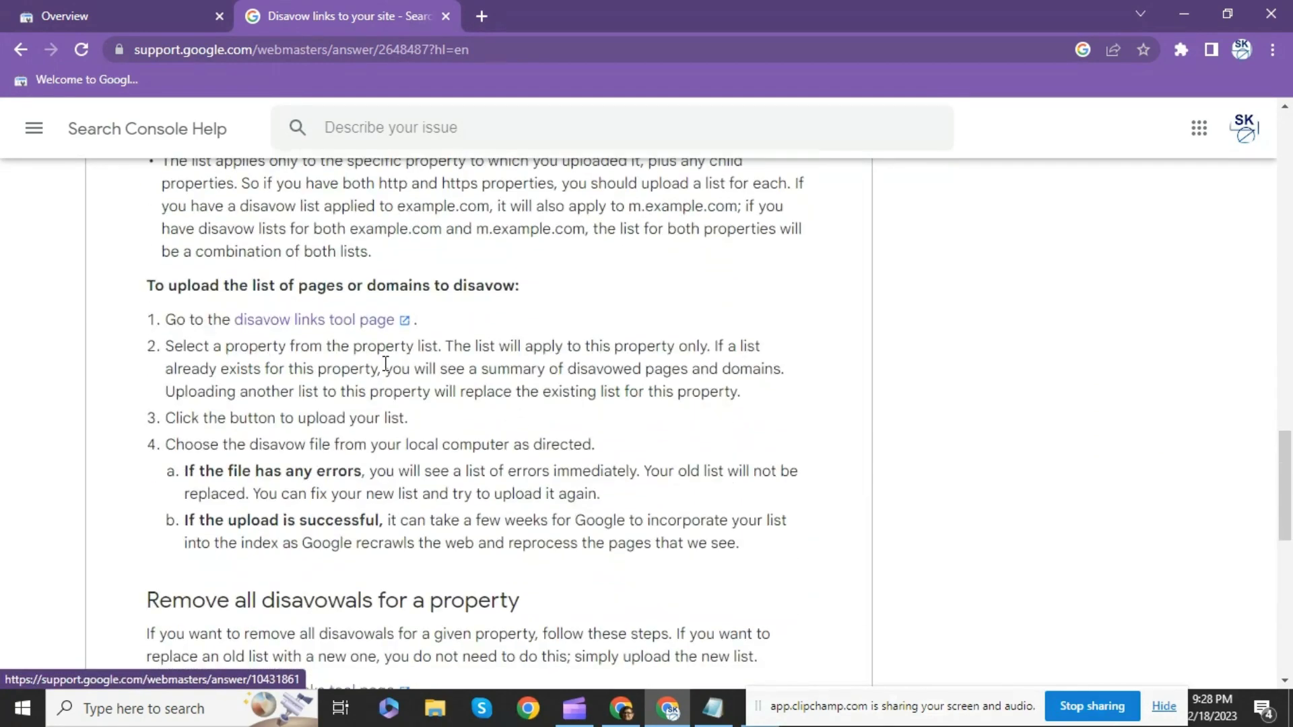
click(320, 321)
click(445, 16)
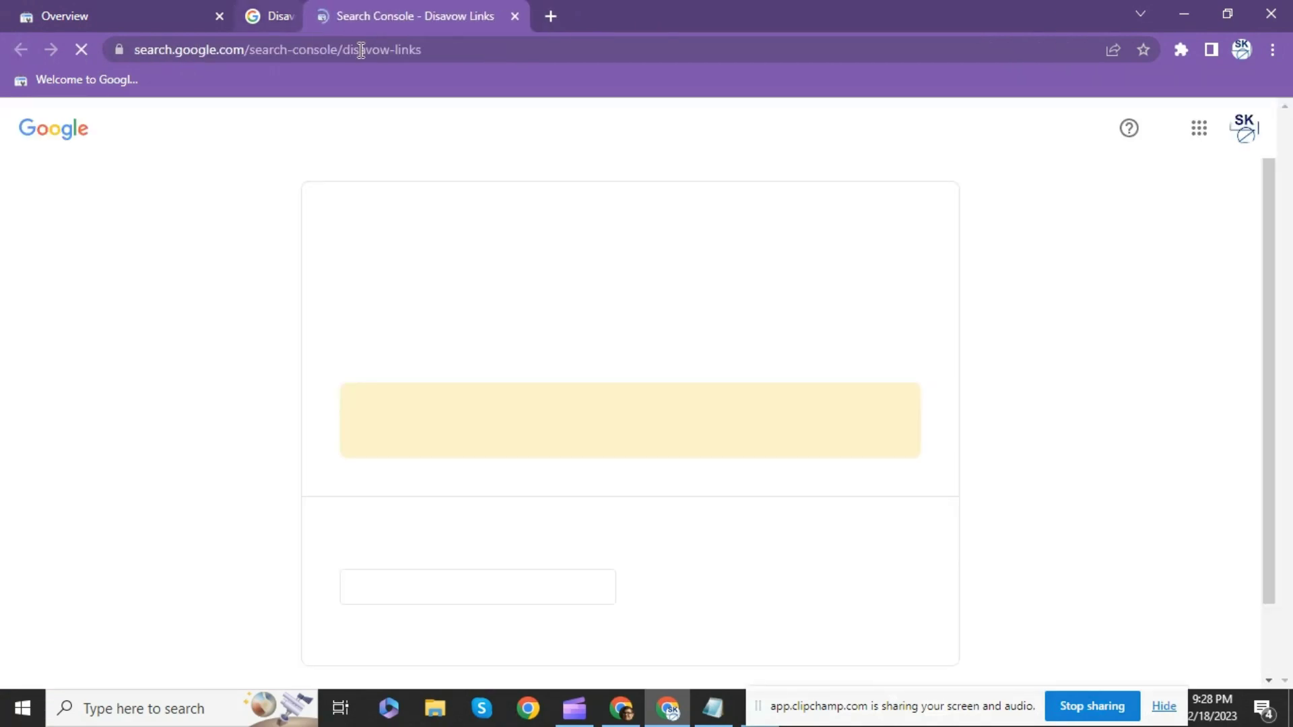
click(268, 47)
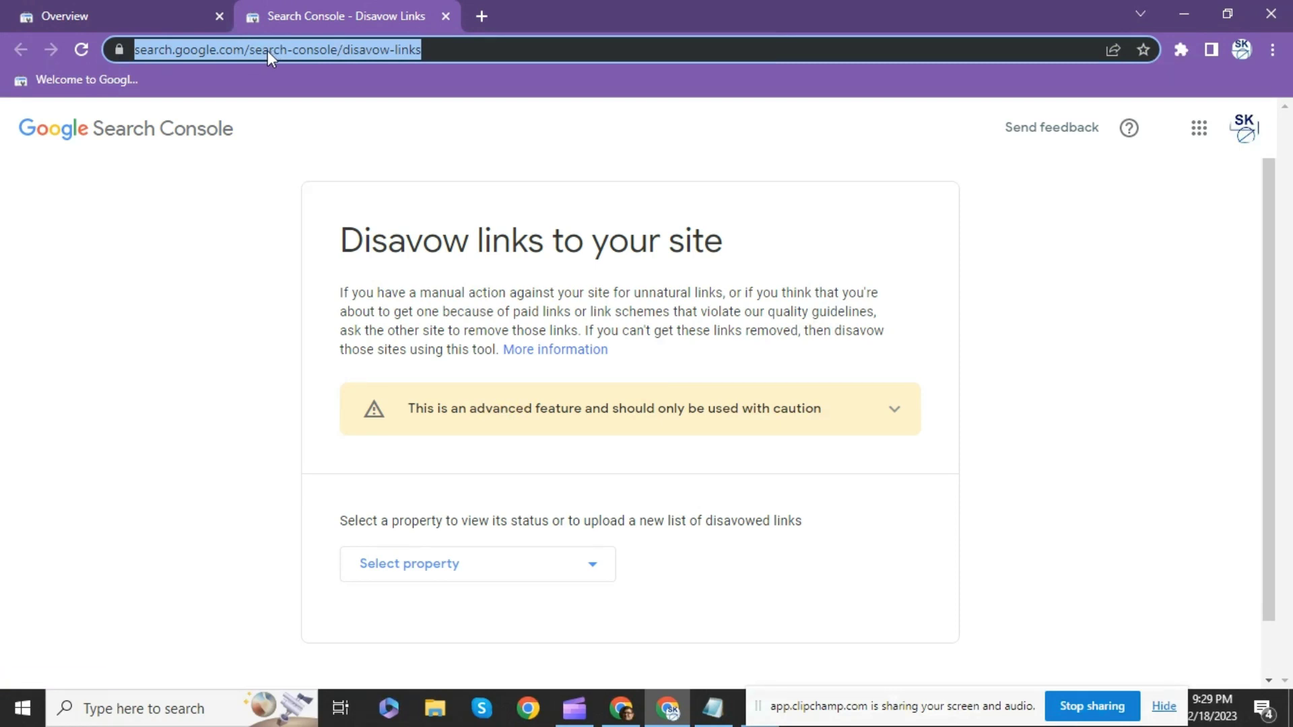
click(144, 15)
click(337, 14)
scroll(469, 317, down, 1)
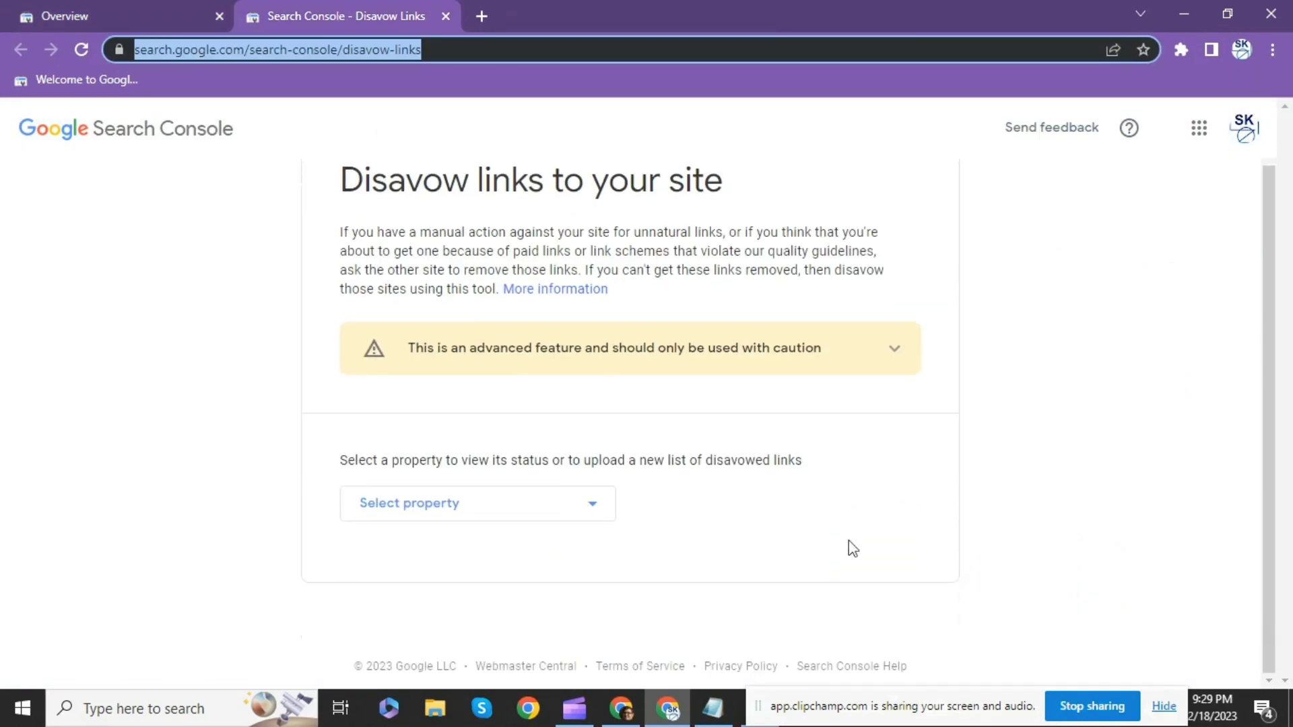
click(591, 510)
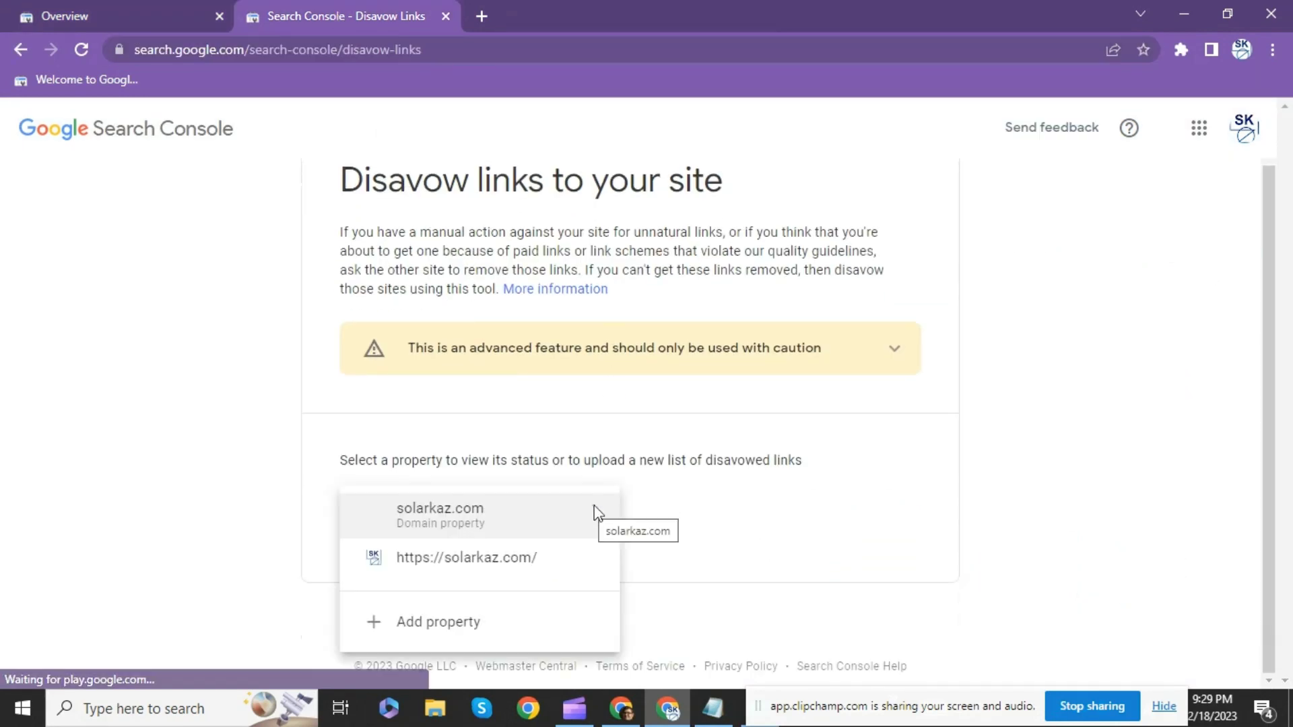
click(476, 558)
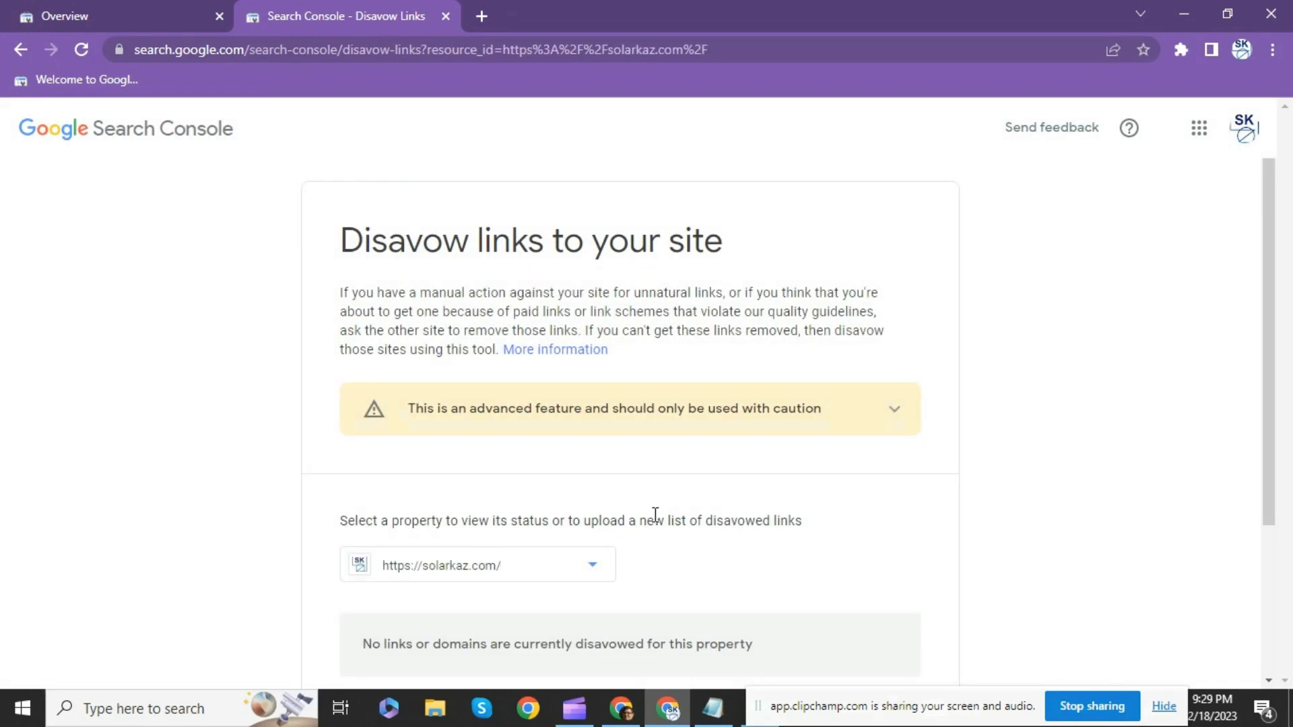
scroll(656, 519, down, 2)
scroll(665, 518, down, 1)
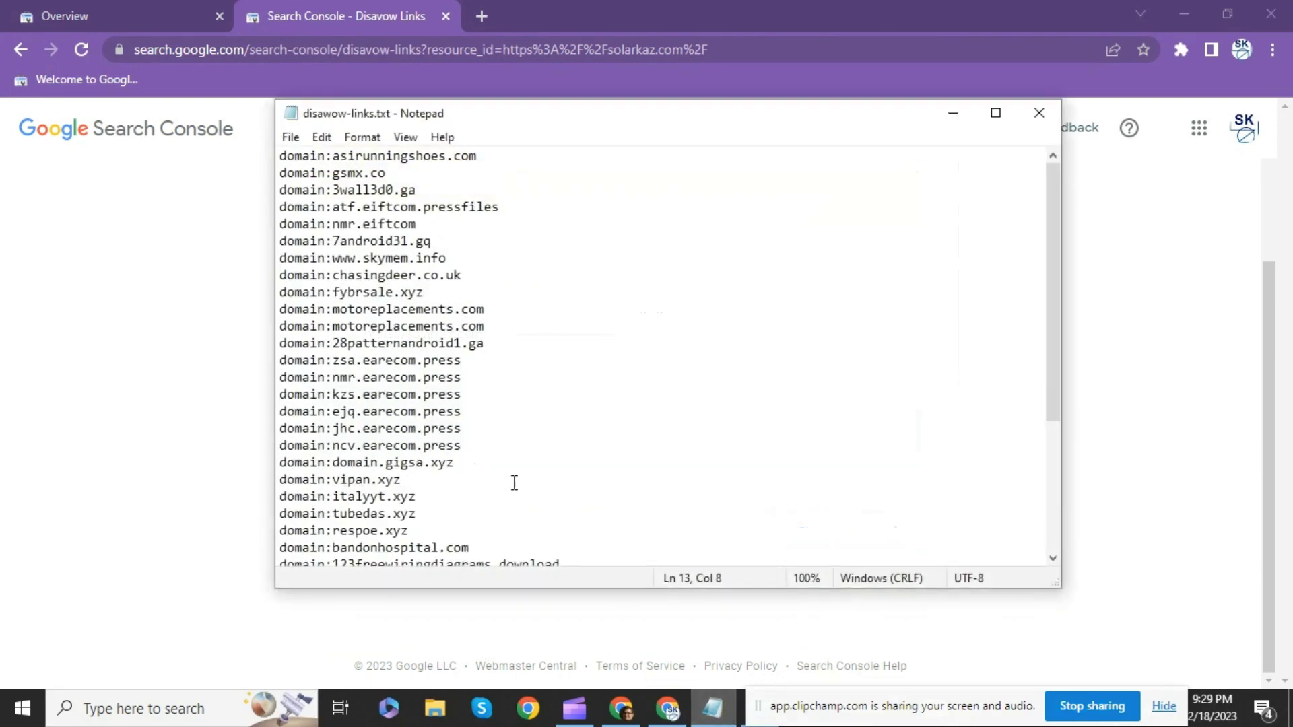
- Examine the domain list in disawow-links.txt in Notepad, highlighting the "domain:" prefix and domain name of the first entry
drag(485, 155, 343, 156)
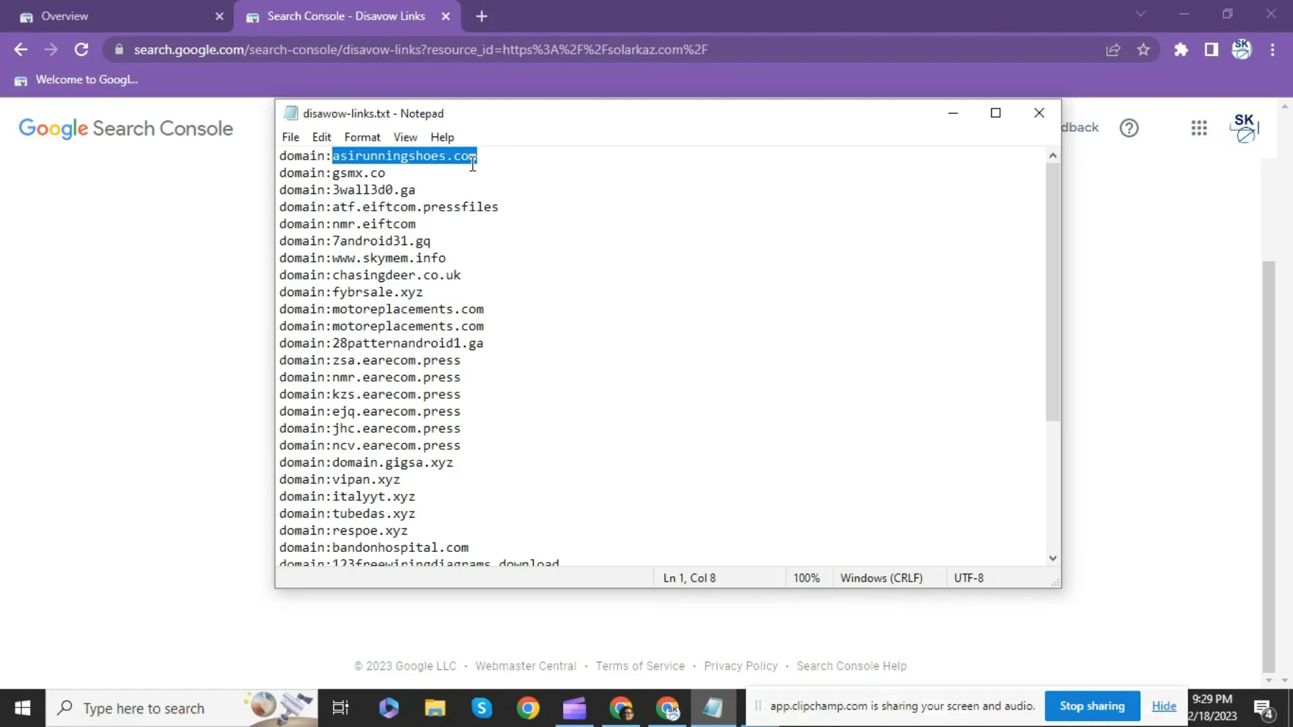
mouse_move(476, 159)
mouse_down()
mouse_move(332, 156)
mouse_move(478, 156)
mouse_up()
click(331, 155)
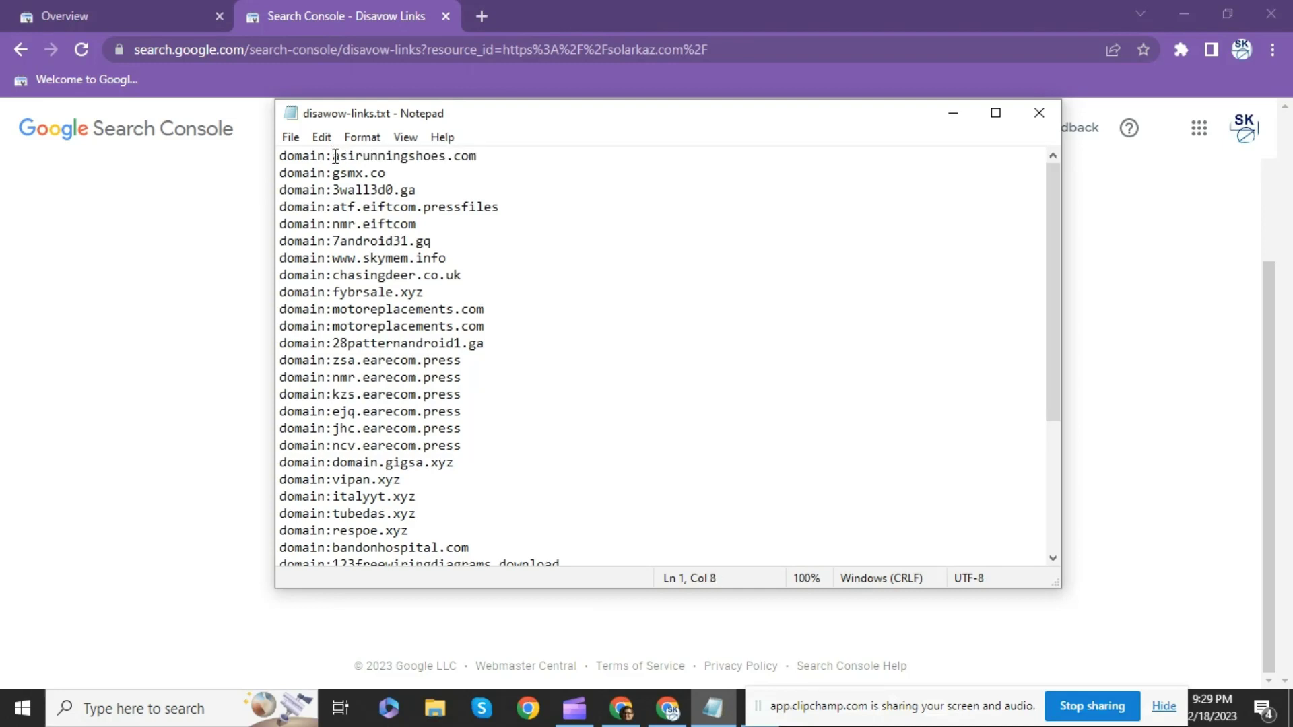
click(480, 155)
scroll(407, 207, down, 1)
scroll(406, 300, up, 1)
drag(477, 156, 395, 155)
click(340, 172)
drag(332, 160, 277, 160)
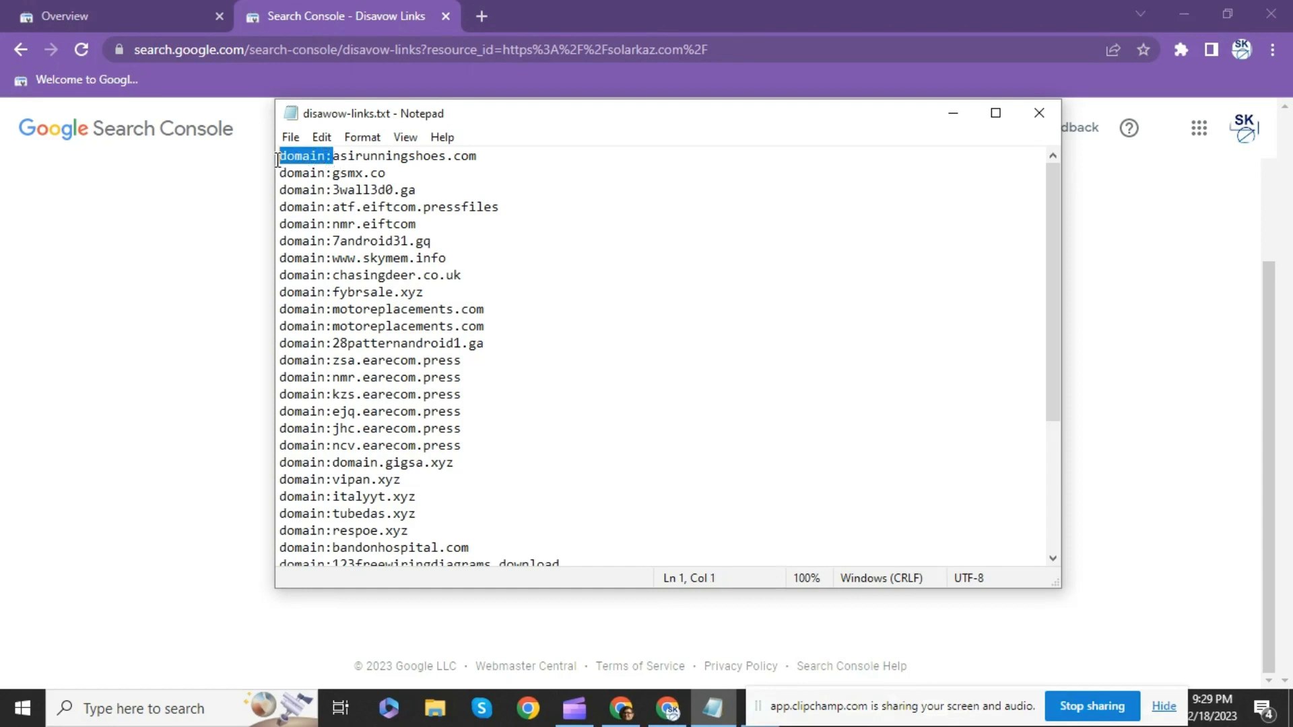
click(395, 156)
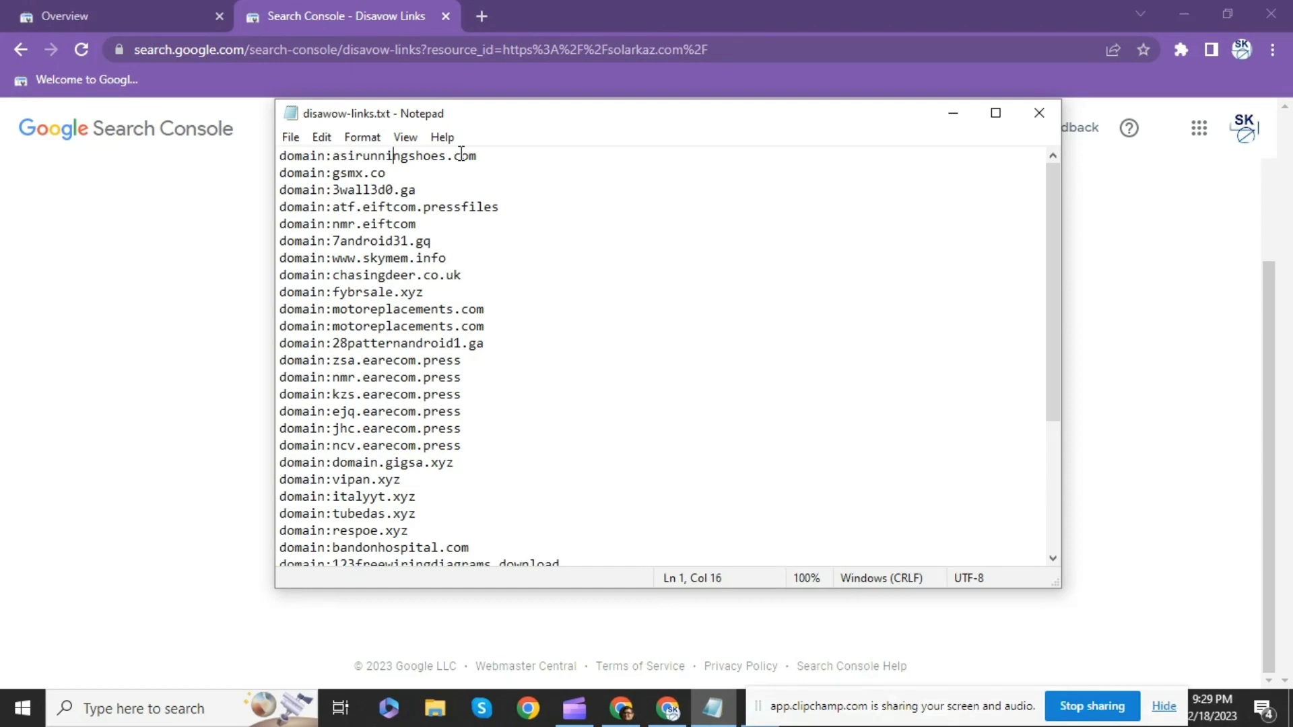
drag(484, 158, 340, 156)
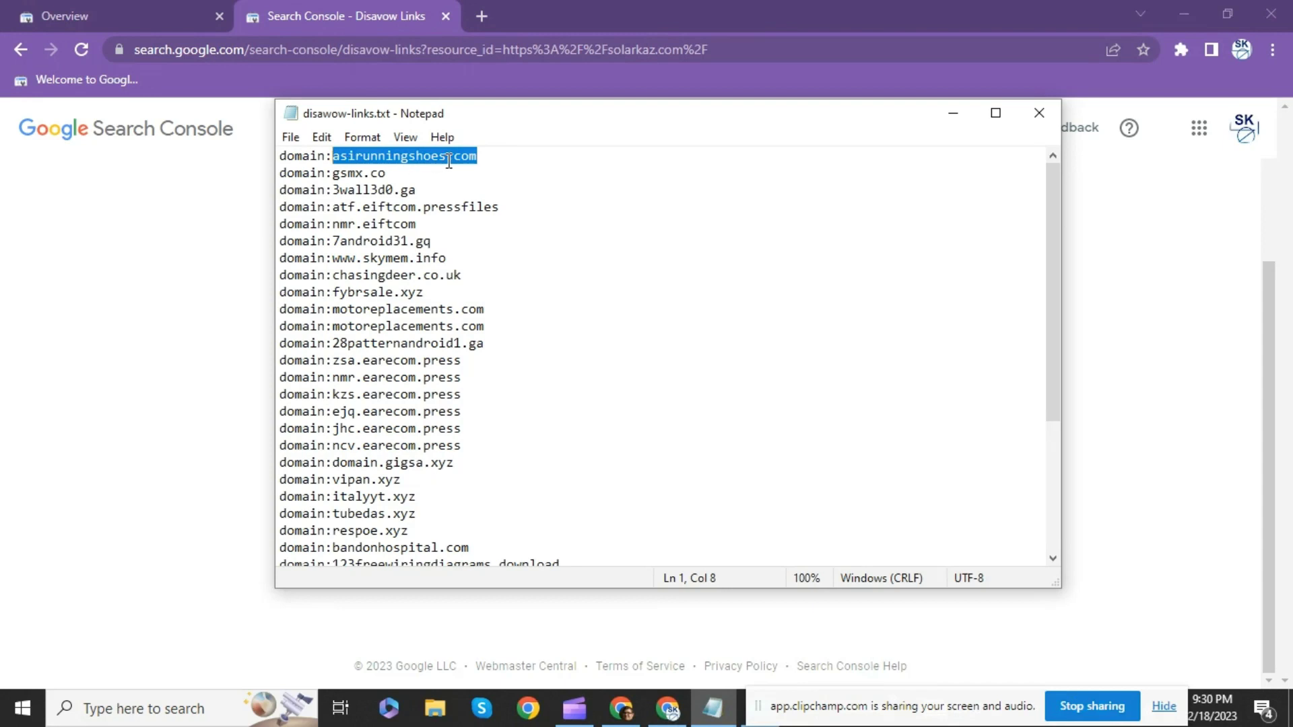
click(486, 159)
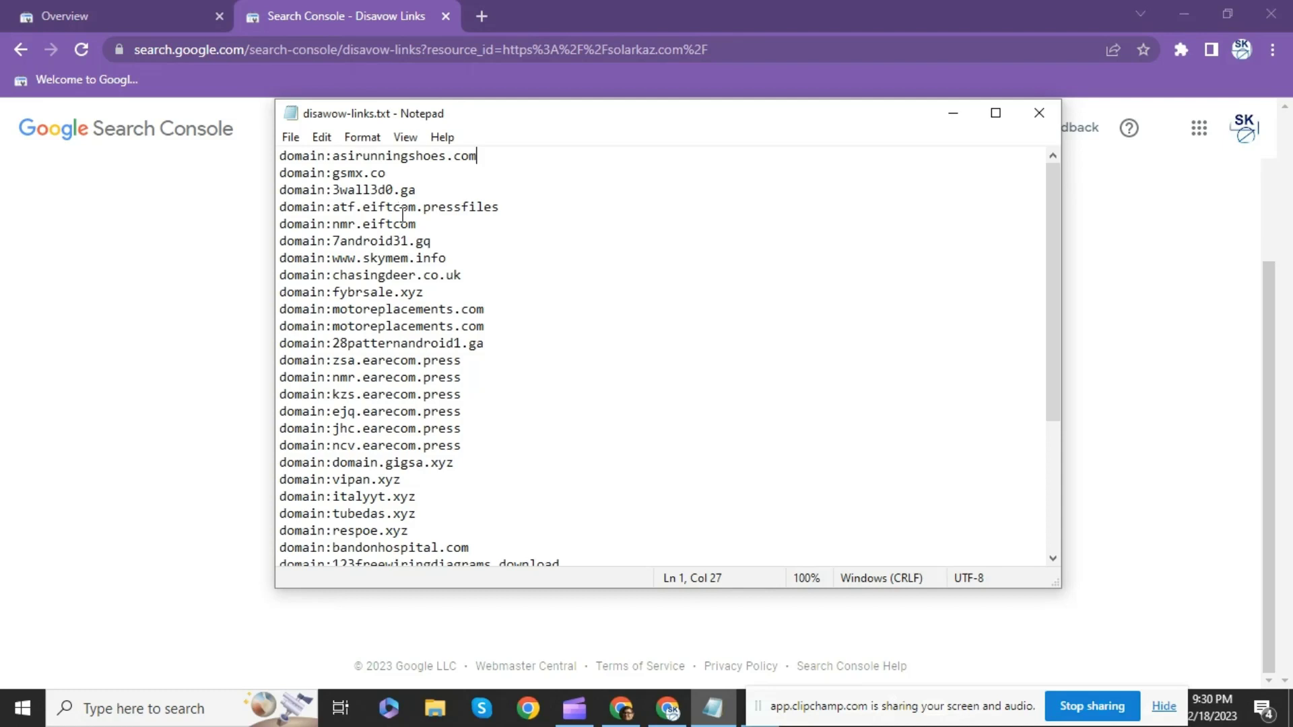
scroll(402, 214, down, 2)
scroll(402, 214, up, 2)
- Save disawow-links.txt, look over its remaining entries and close the file
click(290, 136)
click(325, 221)
scroll(978, 221, down, 3)
scroll(977, 220, up, 2)
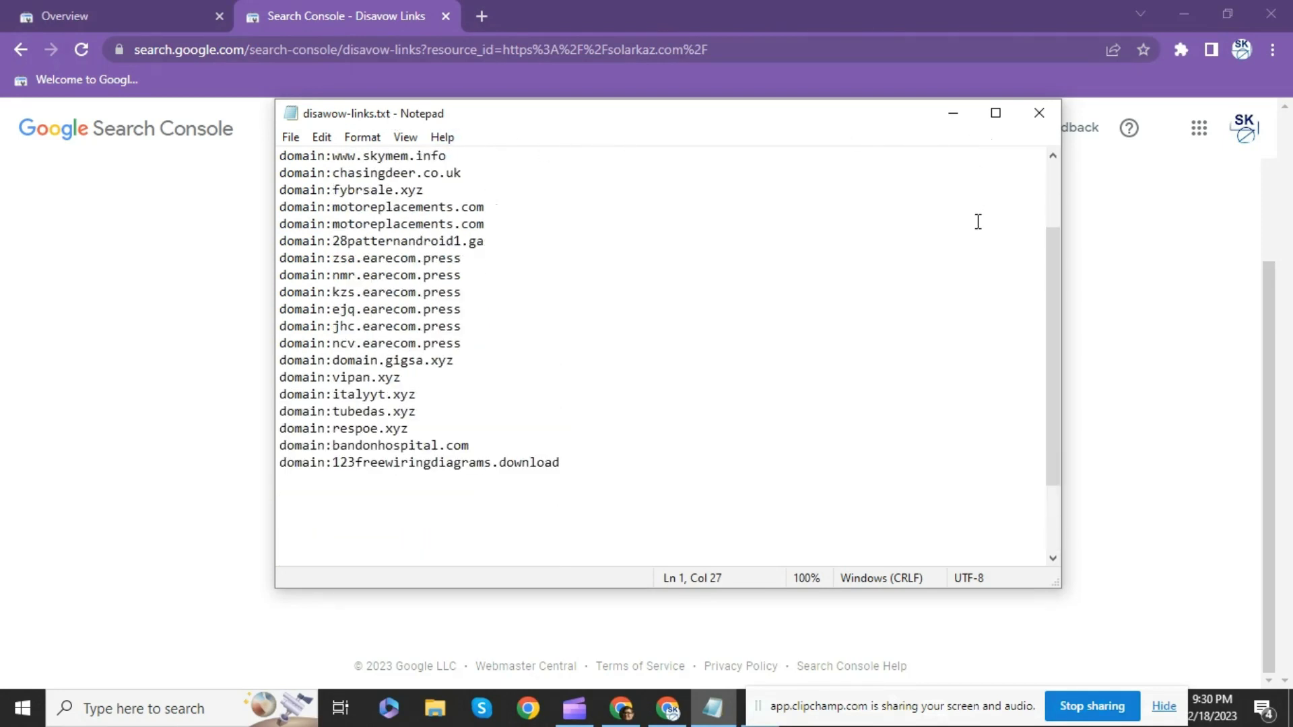
click(1041, 120)
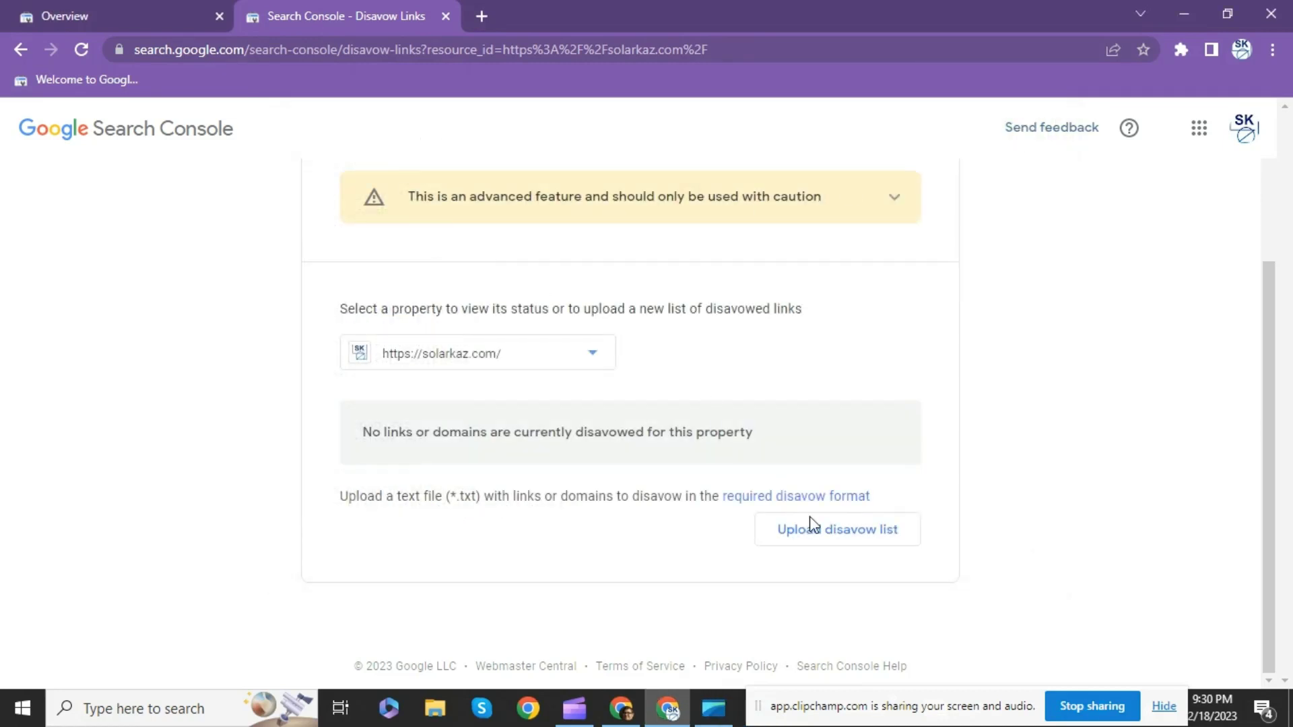
click(794, 529)
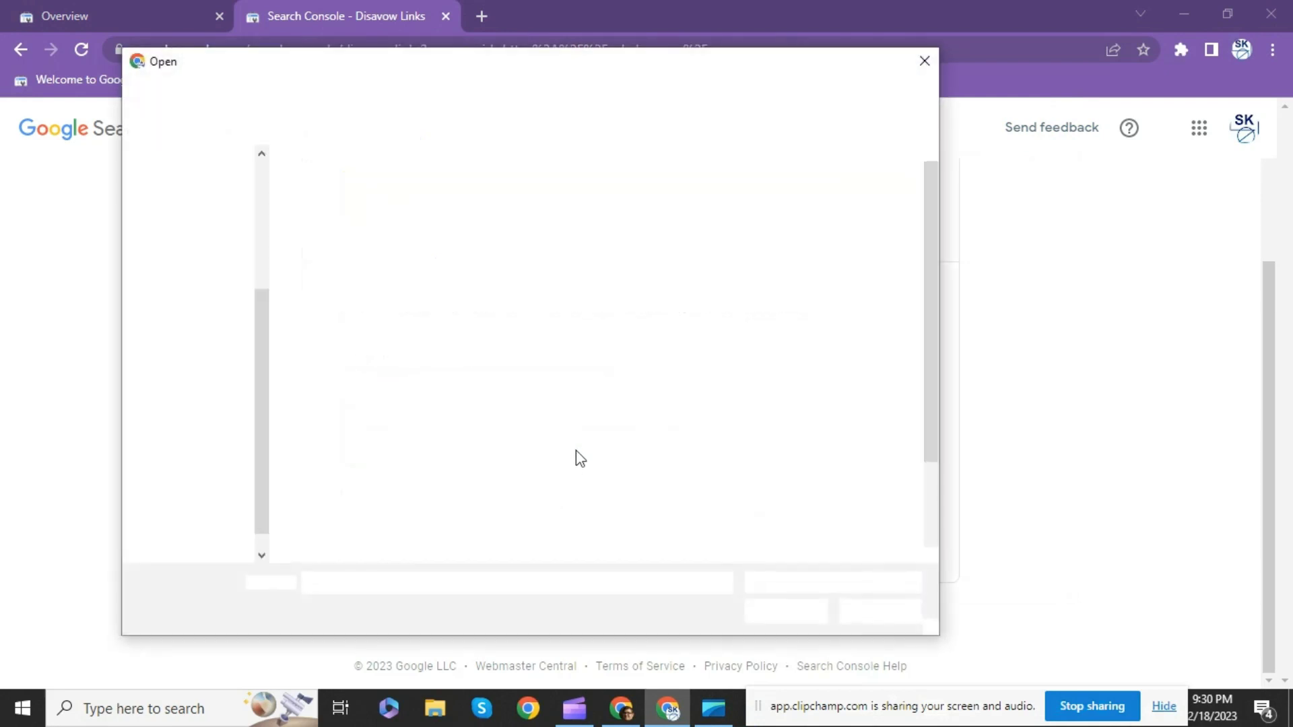
click(636, 211)
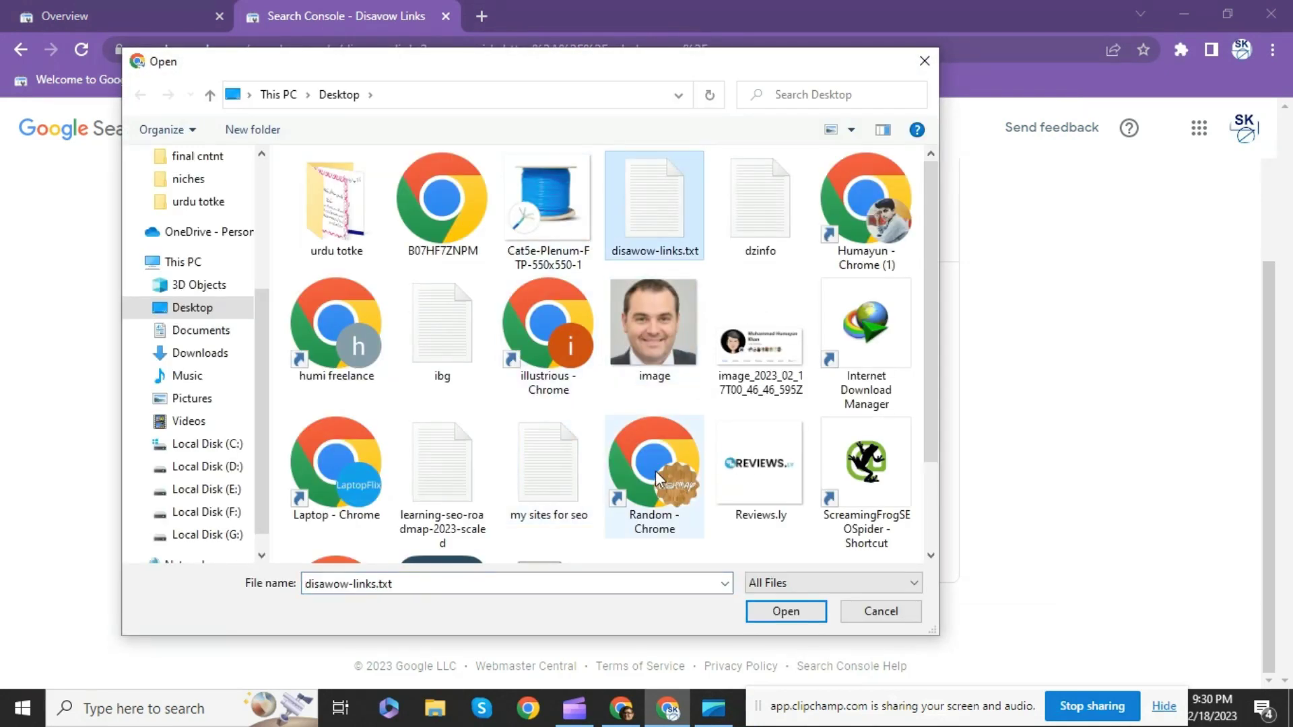
click(767, 611)
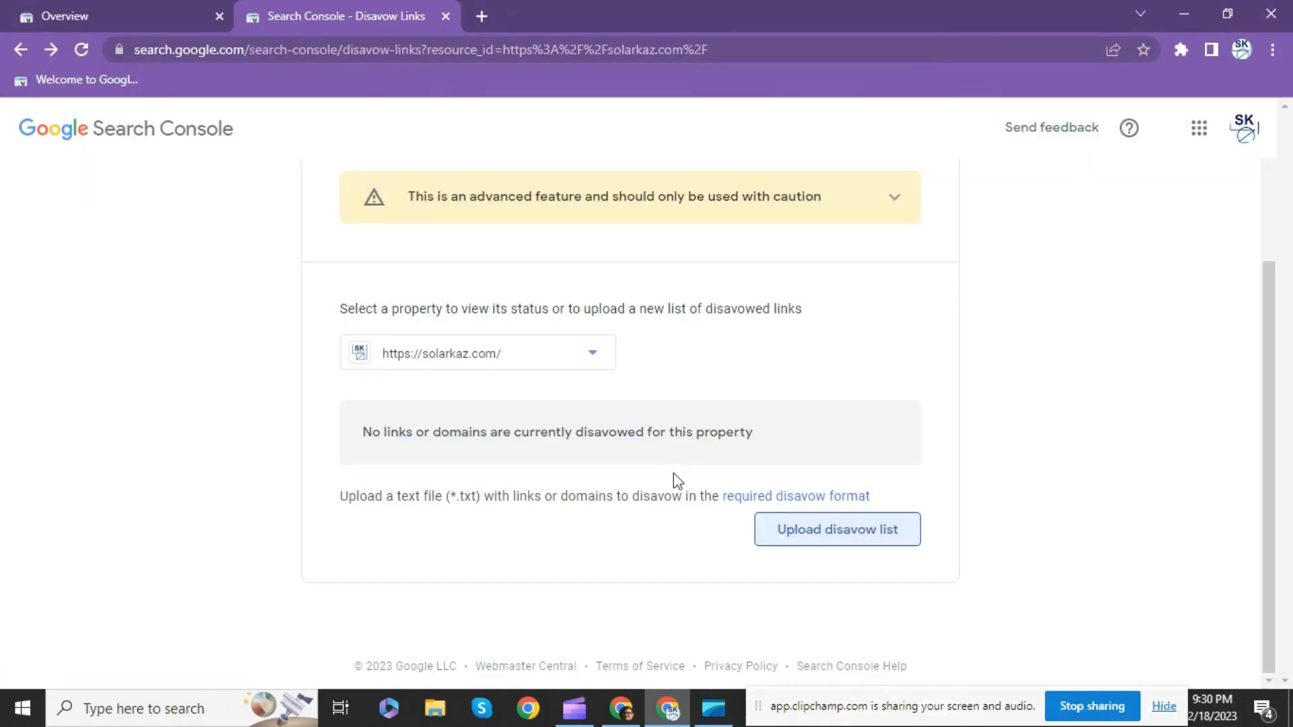
- Upload disawow-links.txt from the Desktop once more as the property's disavow list
scroll(673, 479, down, 3)
click(777, 529)
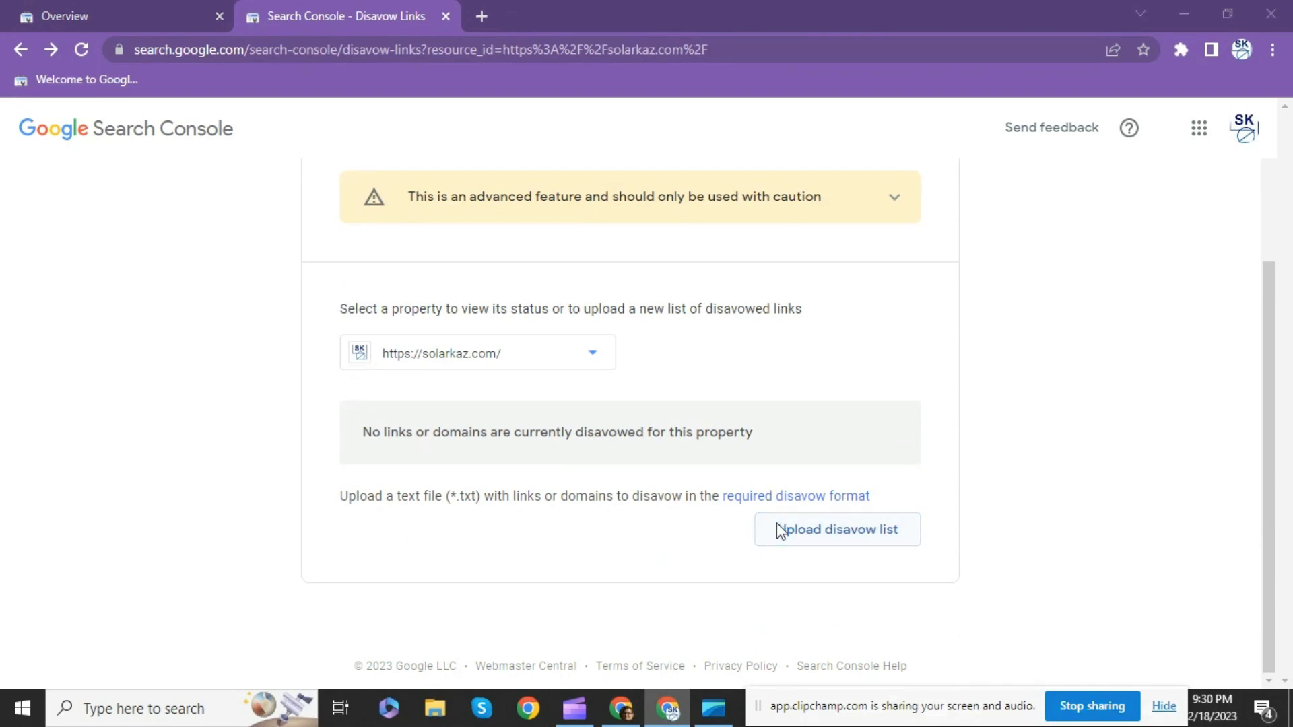
click(669, 208)
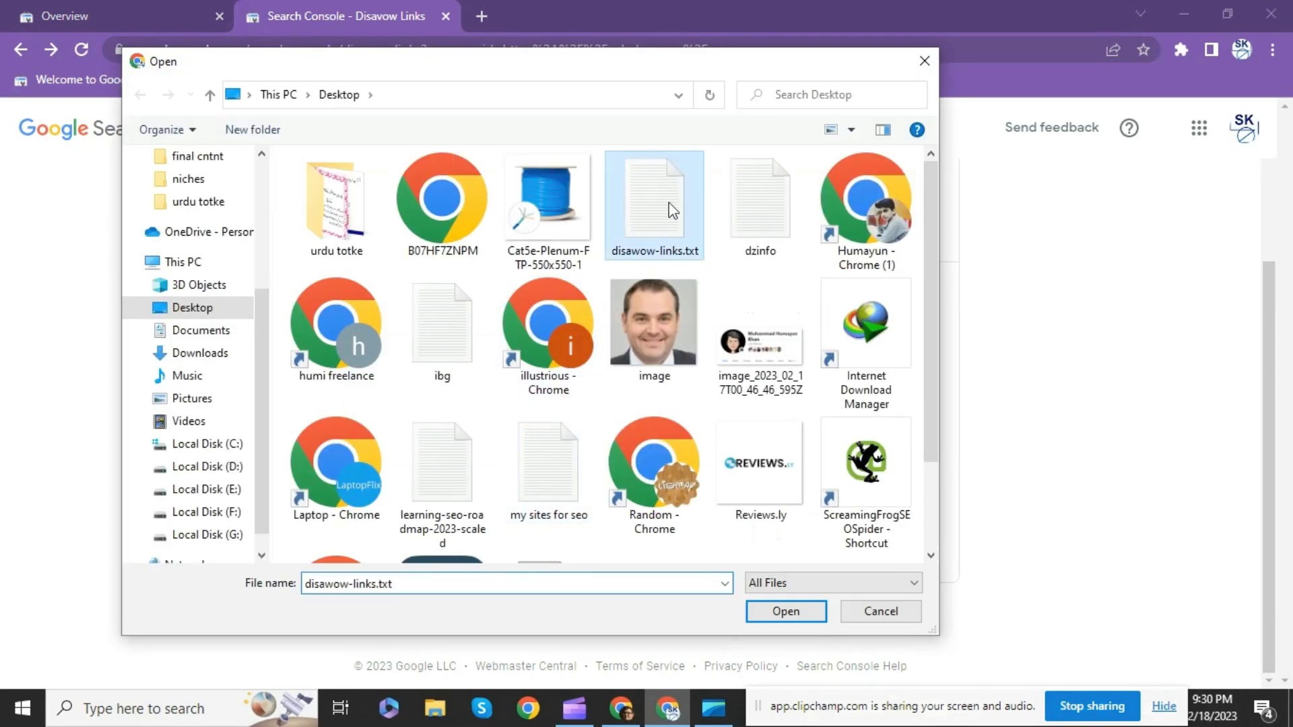
click(793, 613)
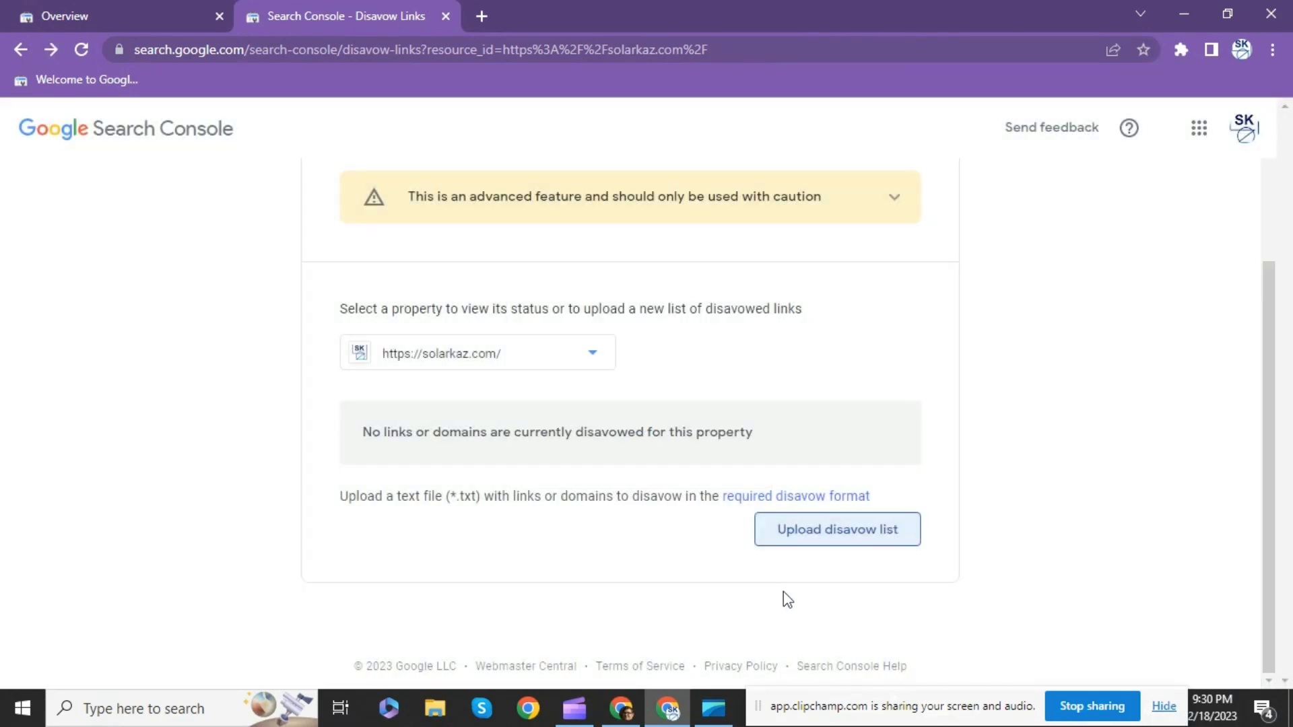
- Expand the advanced-feature caution notice and read it together with the property's disavow status
scroll(684, 404, up, 3)
click(849, 409)
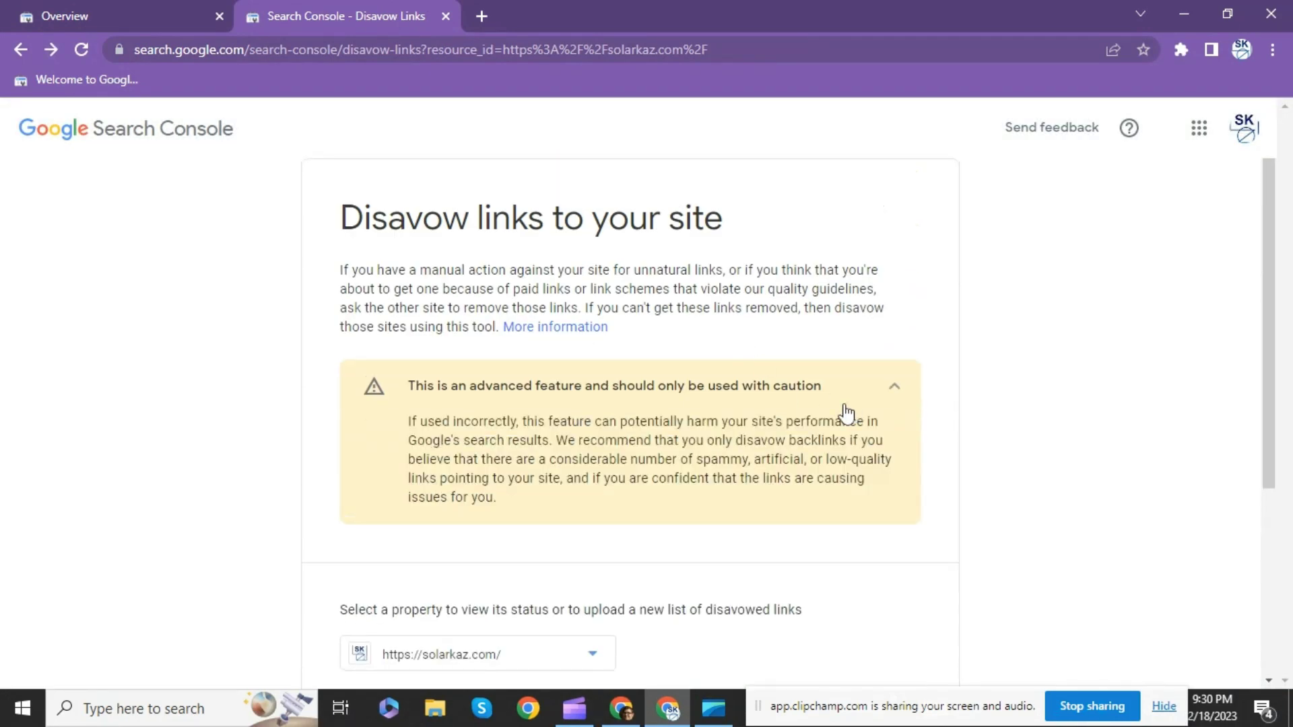
scroll(452, 416, down, 1)
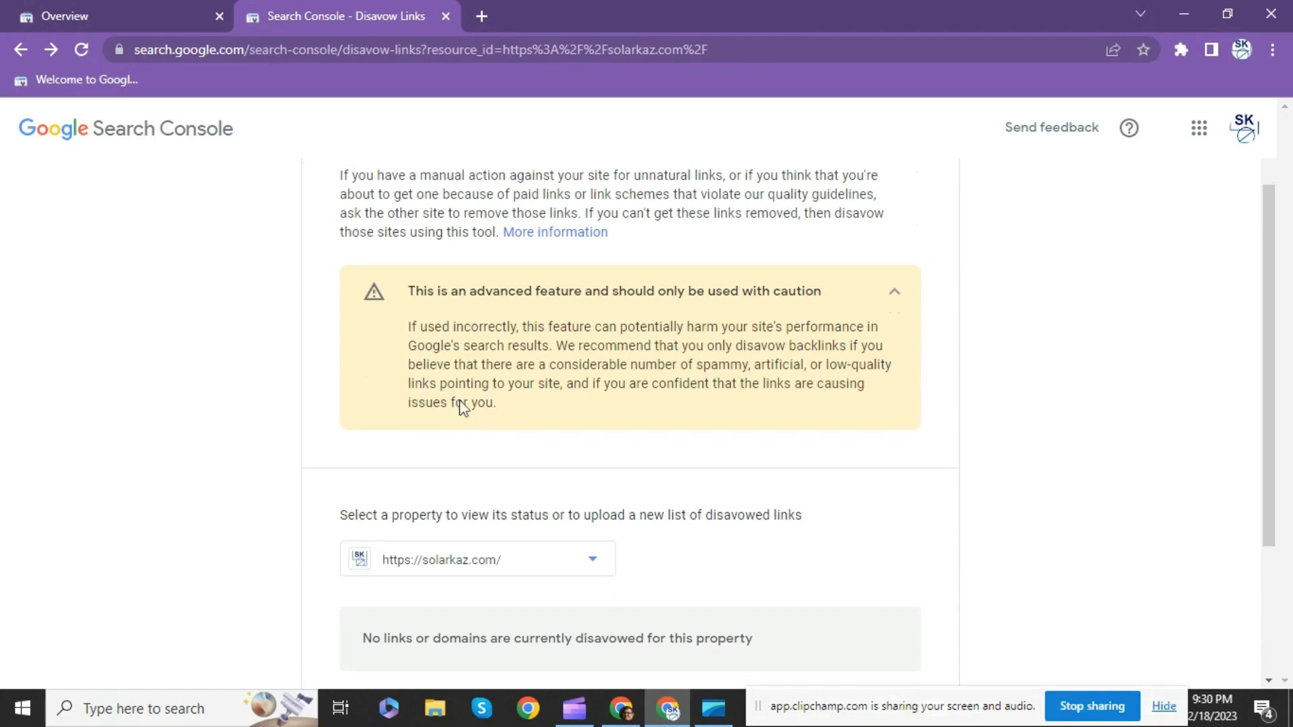
scroll(563, 404, down, 2)
scroll(566, 406, up, 3)
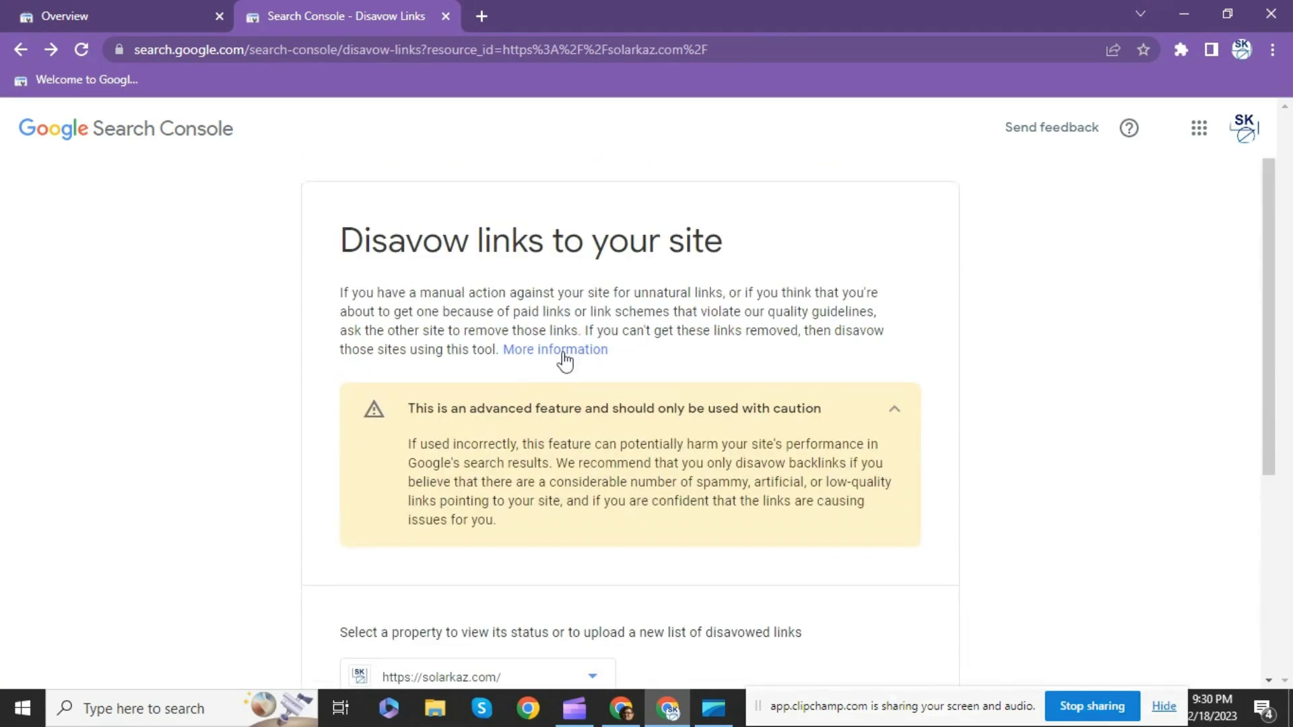
scroll(565, 353, down, 3)
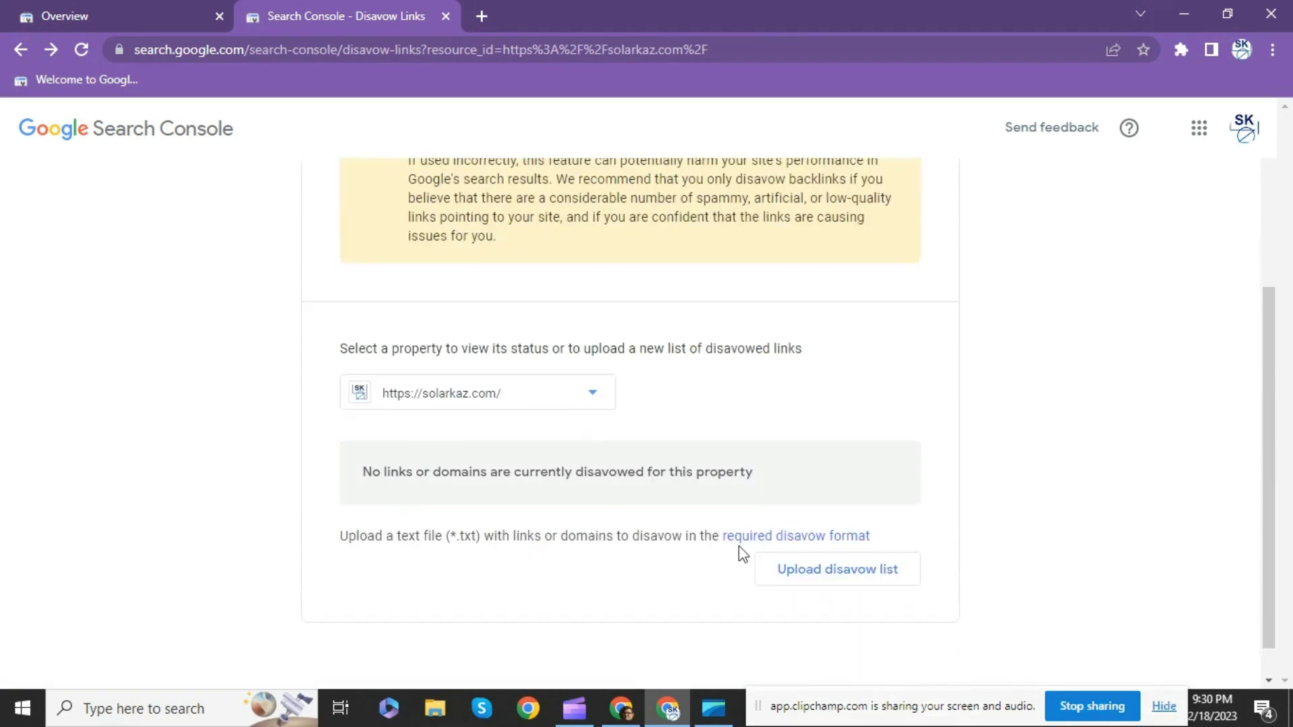
click(46, 15)
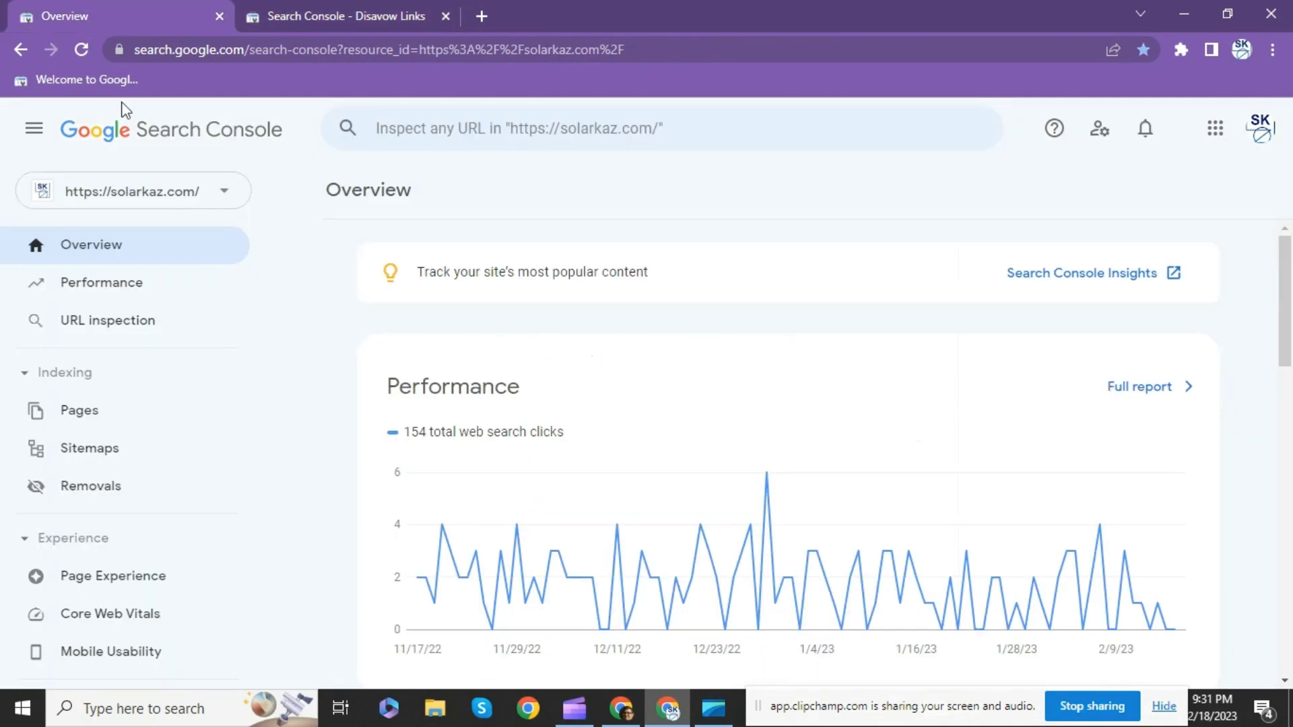
click(280, 17)
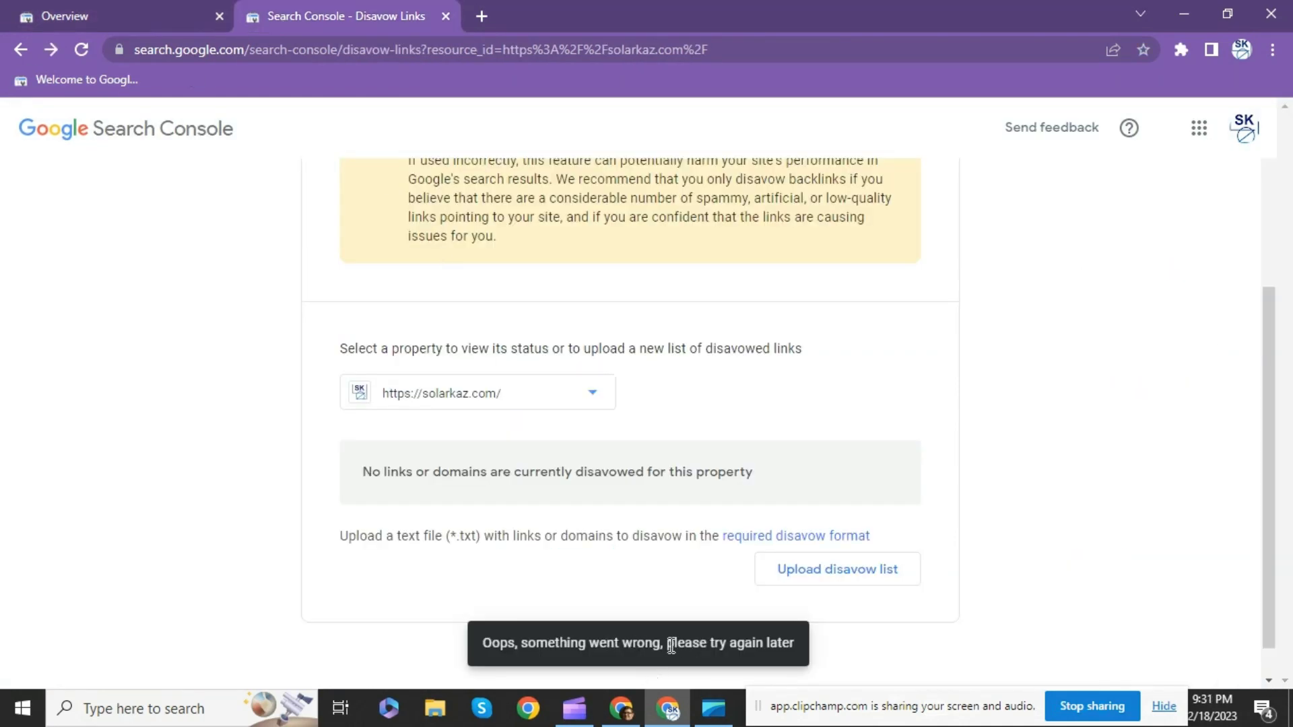
scroll(800, 575, down, 1)
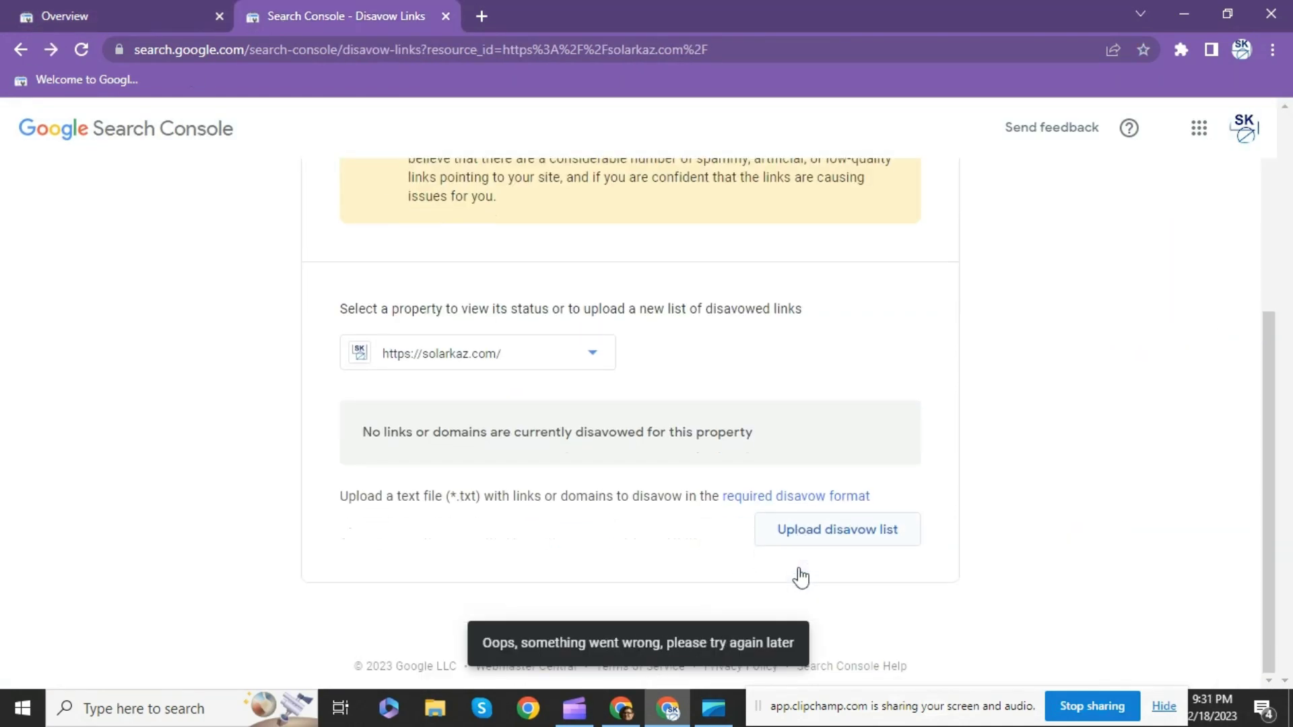
click(803, 539)
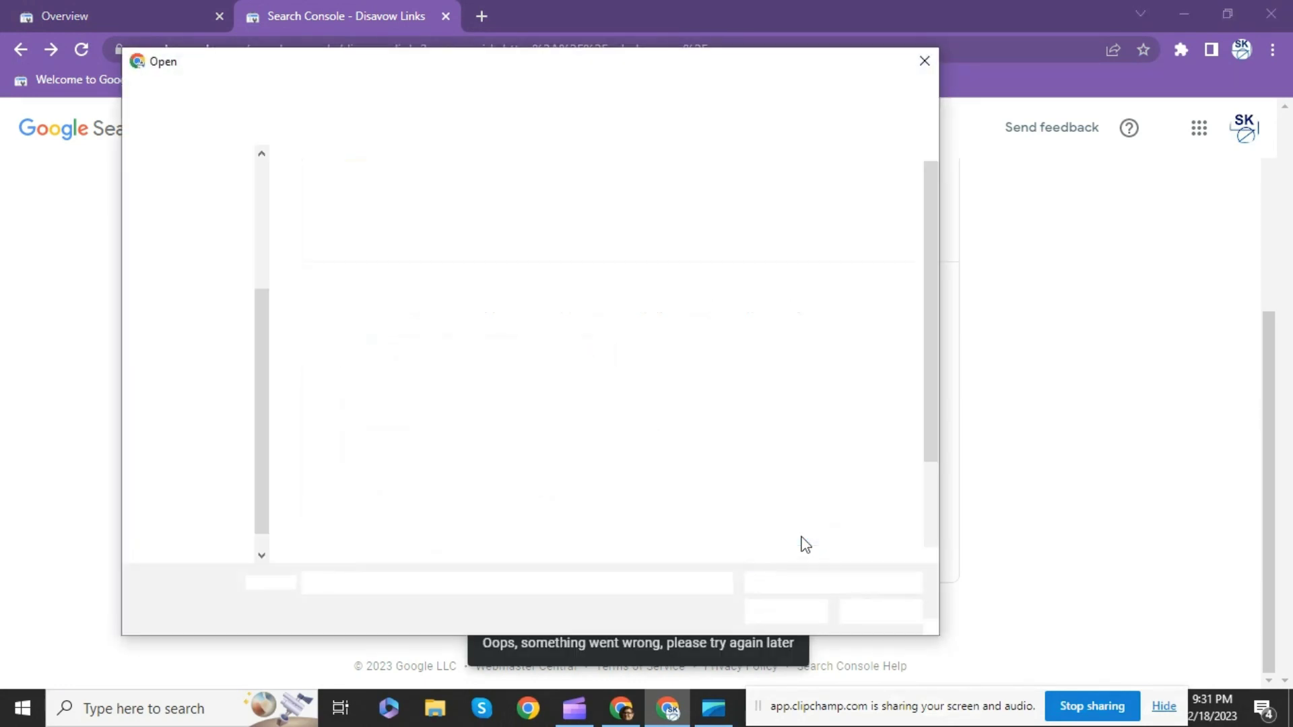
click(648, 228)
click(777, 616)
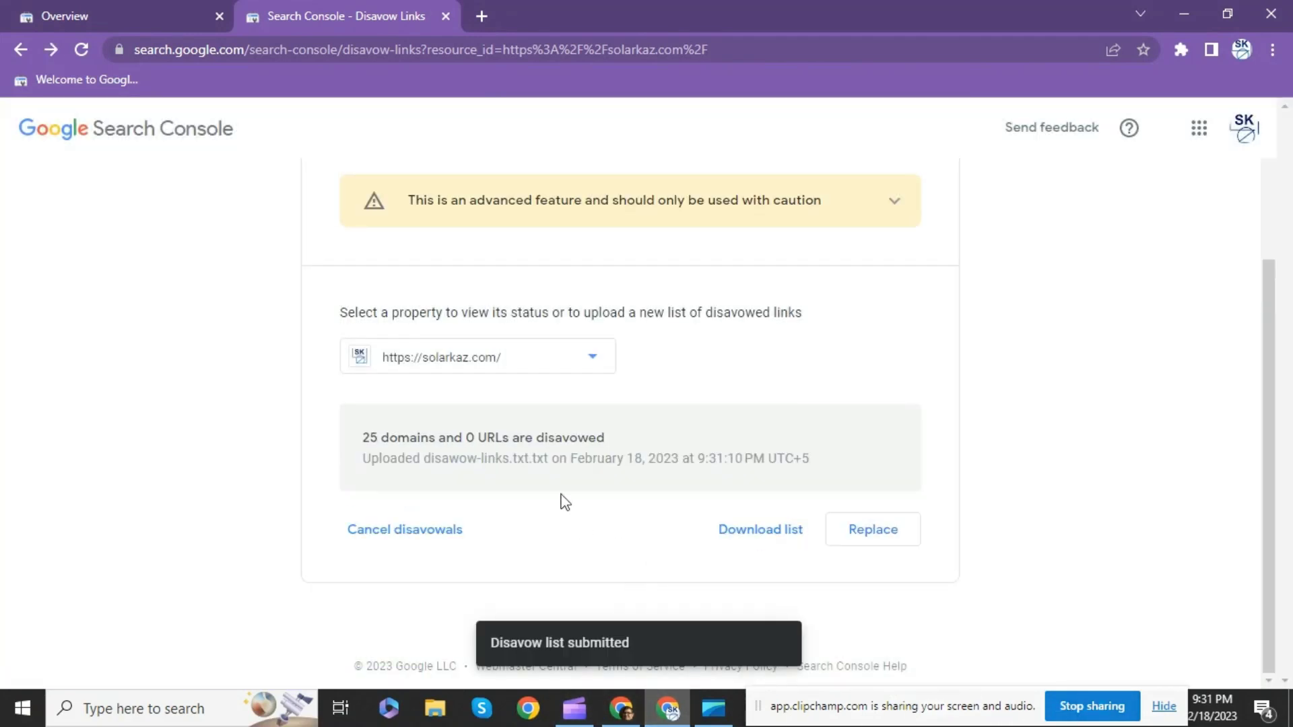
- Review the property's disavow status, highlighting the disavowed domain and URL summary and the upload file and date line
drag(363, 439, 605, 433)
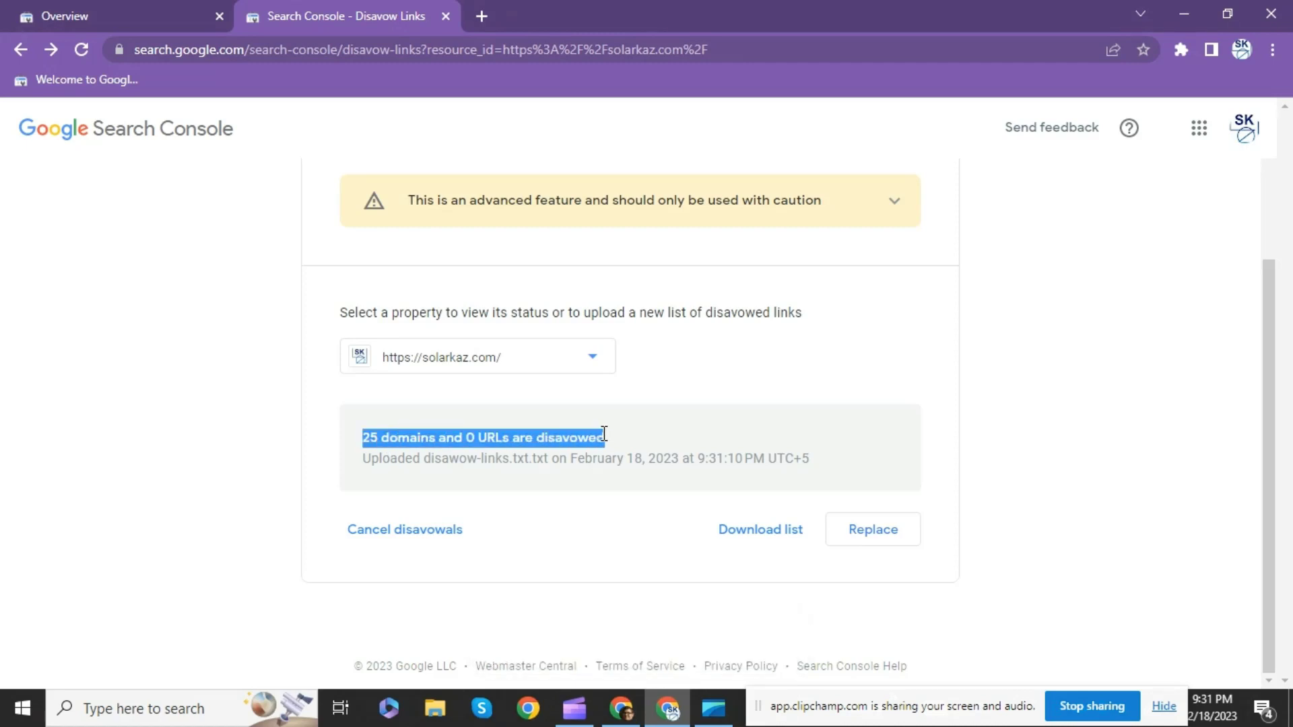
click(578, 463)
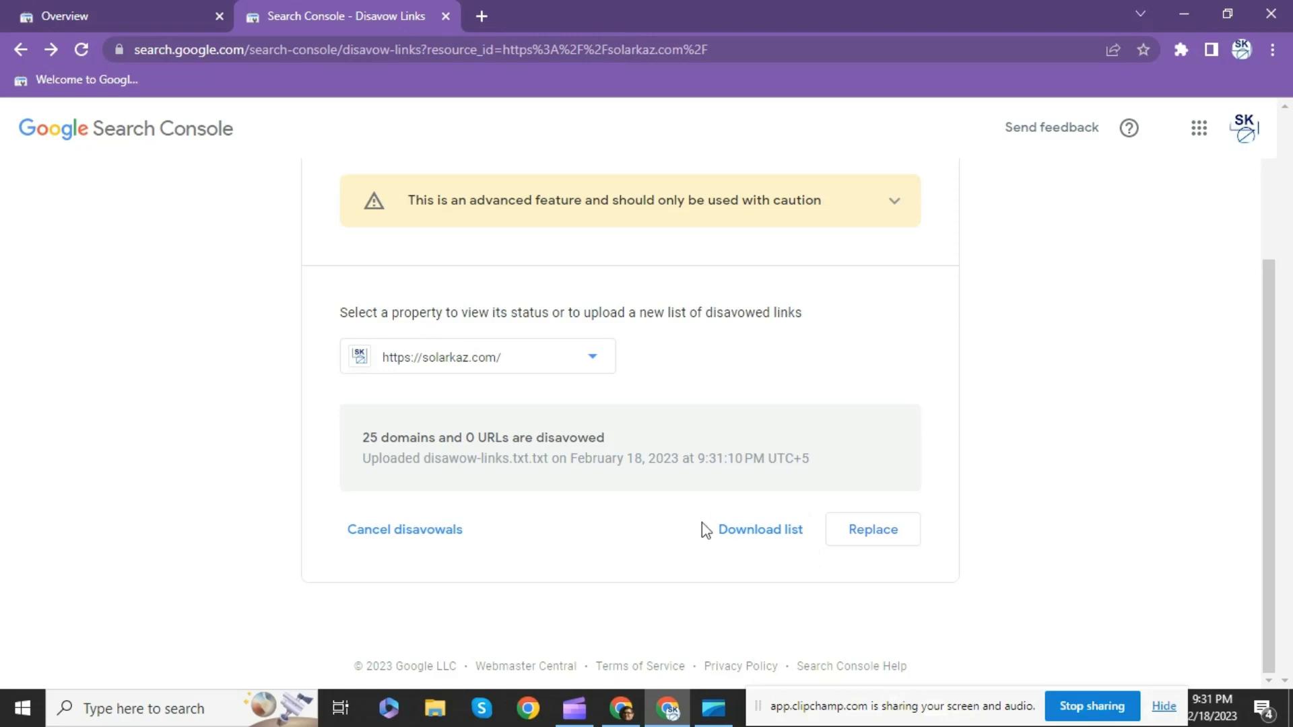
scroll(519, 447, up, 2)
scroll(518, 475, down, 2)
triple_click(709, 460)
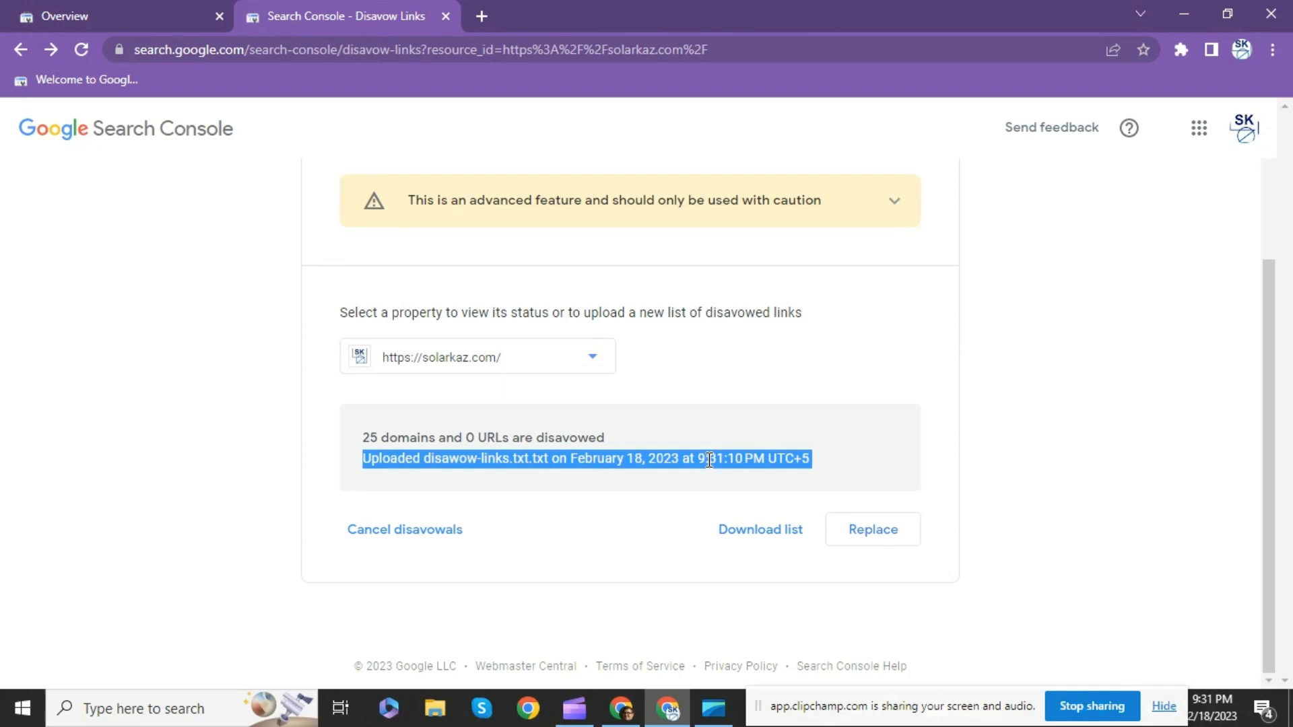